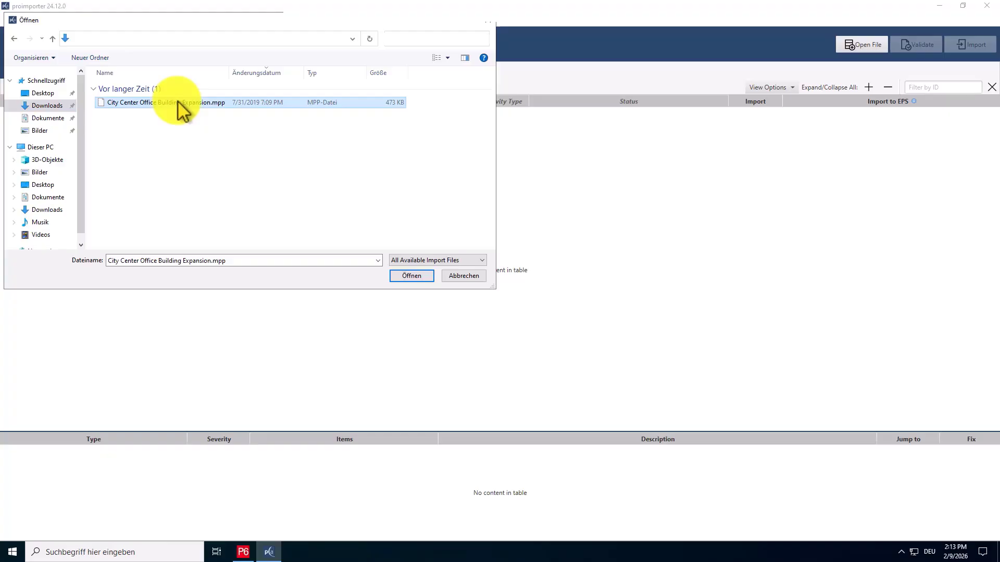
# Open City Center Office Building Expansion.mpp and review both tabs of the information dialog before closing it.
pyautogui.click(429, 279)
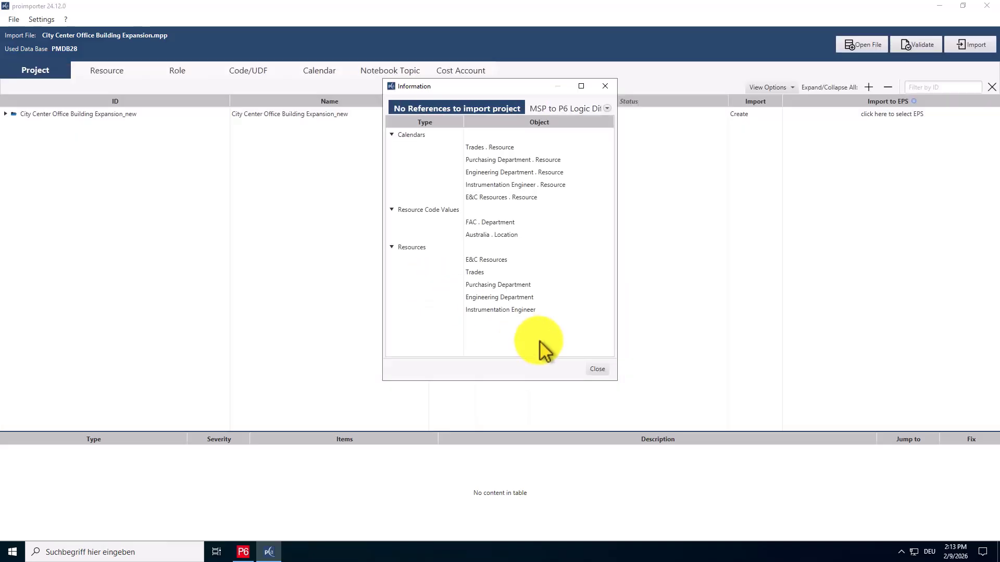
pyautogui.moveTo(609, 383); pyautogui.dragTo(757, 412)
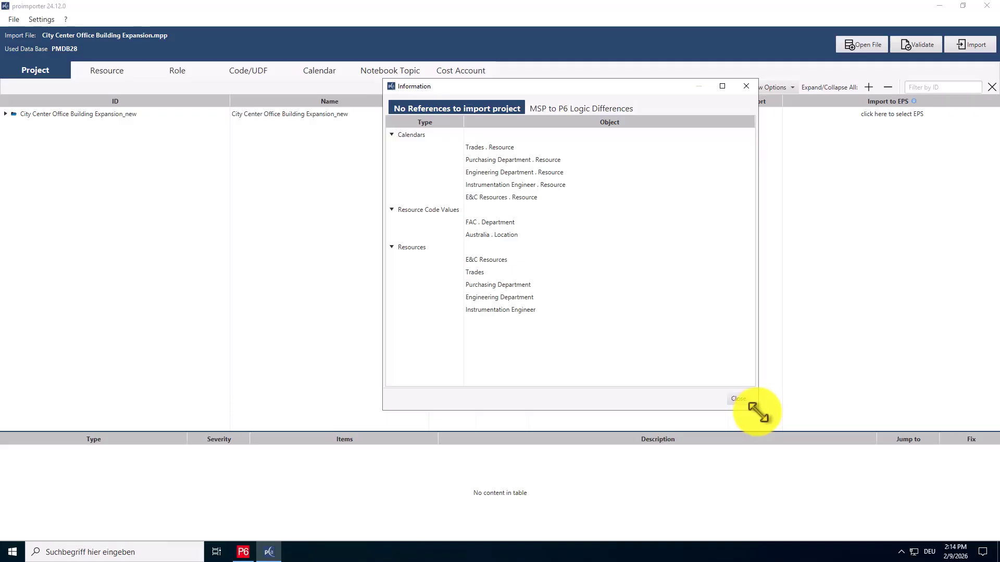
pyautogui.click(621, 111)
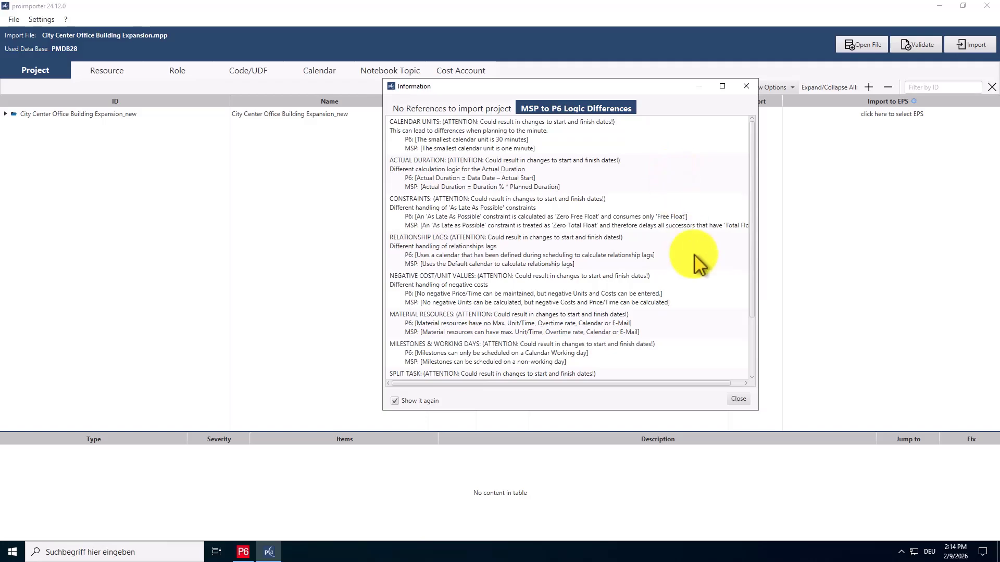
pyautogui.click(738, 400)
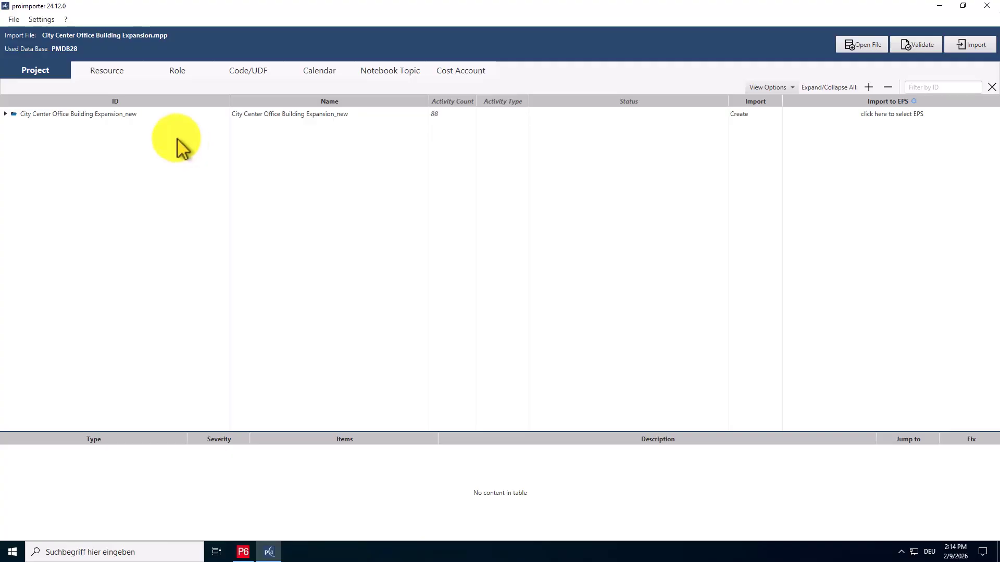
# Rename the project ID to City Center Office Building Expansion by removing the _new suffix.
pyautogui.click(168, 115)
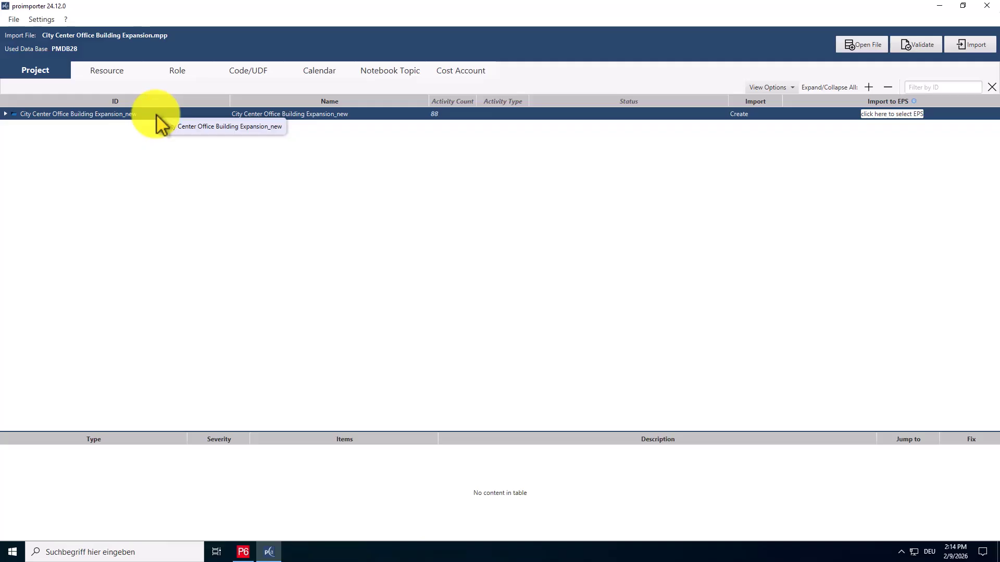
pyautogui.doubleClick(157, 117)
pyautogui.click(158, 116)
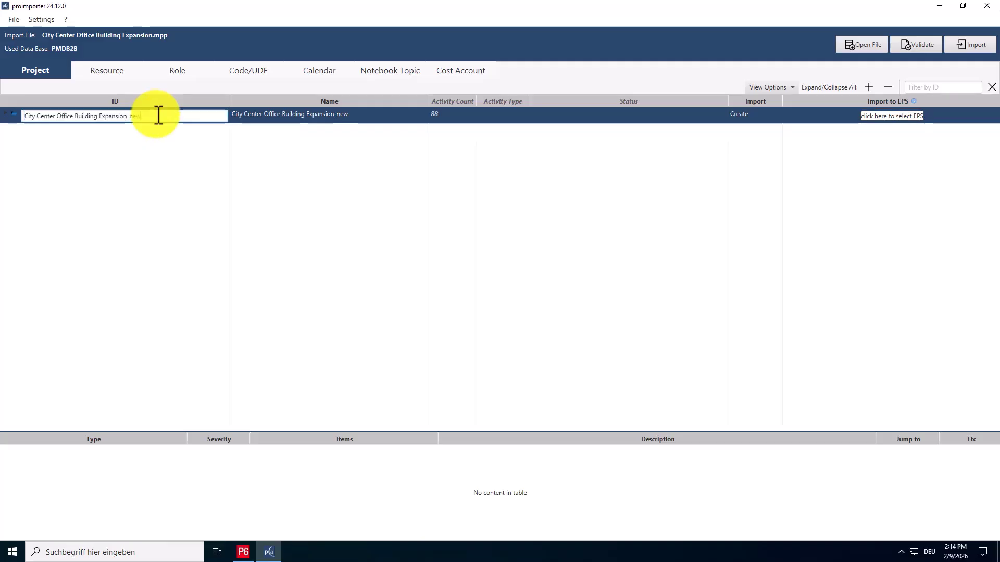
pyautogui.press('BackSpace')
pyautogui.press('BackSpace')
pyautogui.press('Return')
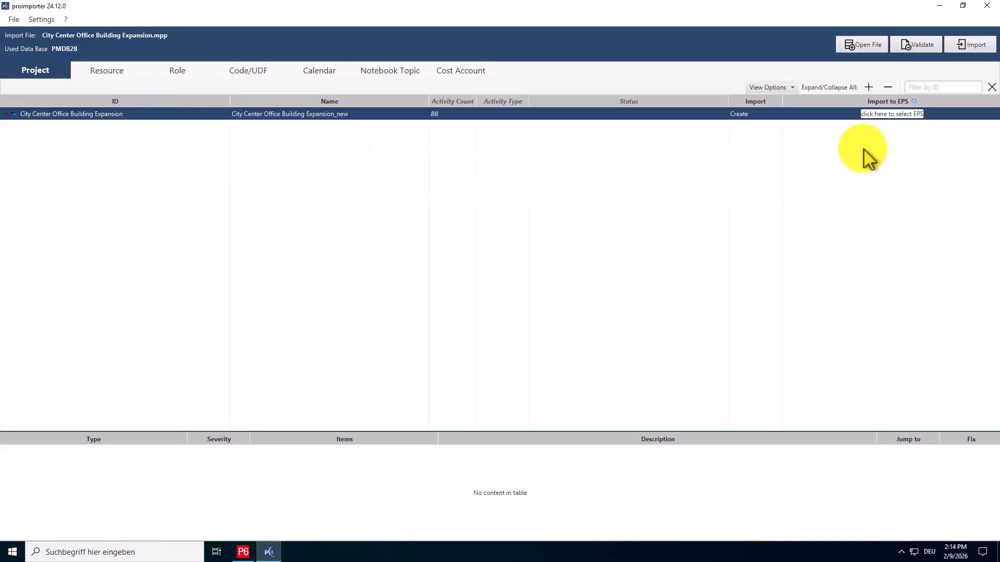
# Validate the import, dismiss the result, and apply the automatic fix for the overlong project ID.
pyautogui.click(919, 52)
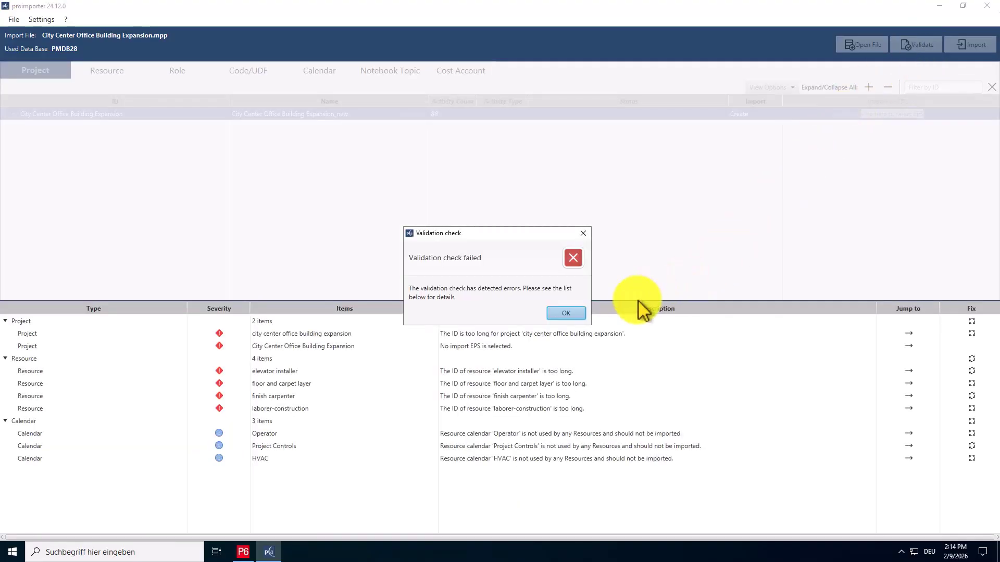
pyautogui.click(566, 313)
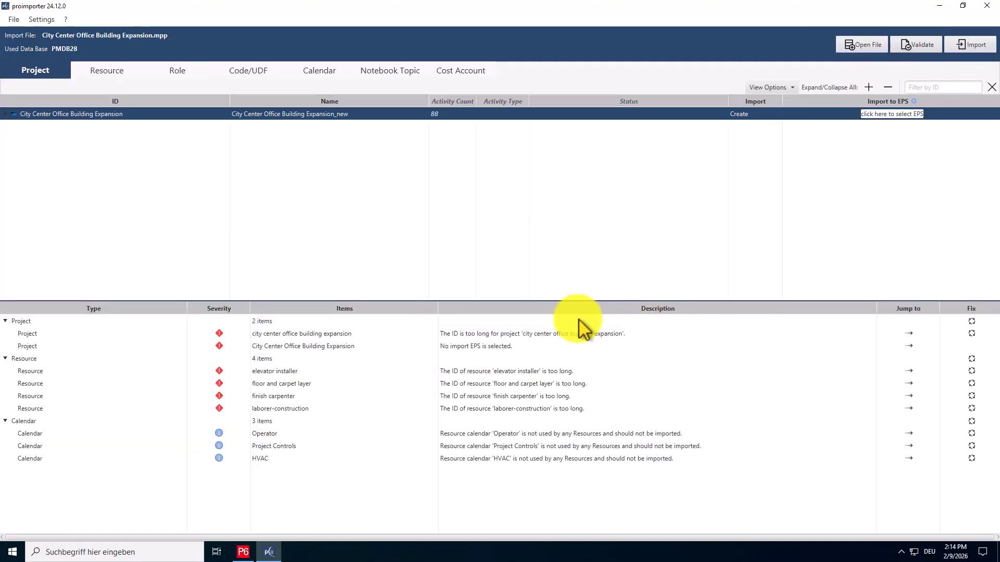
pyautogui.click(641, 335)
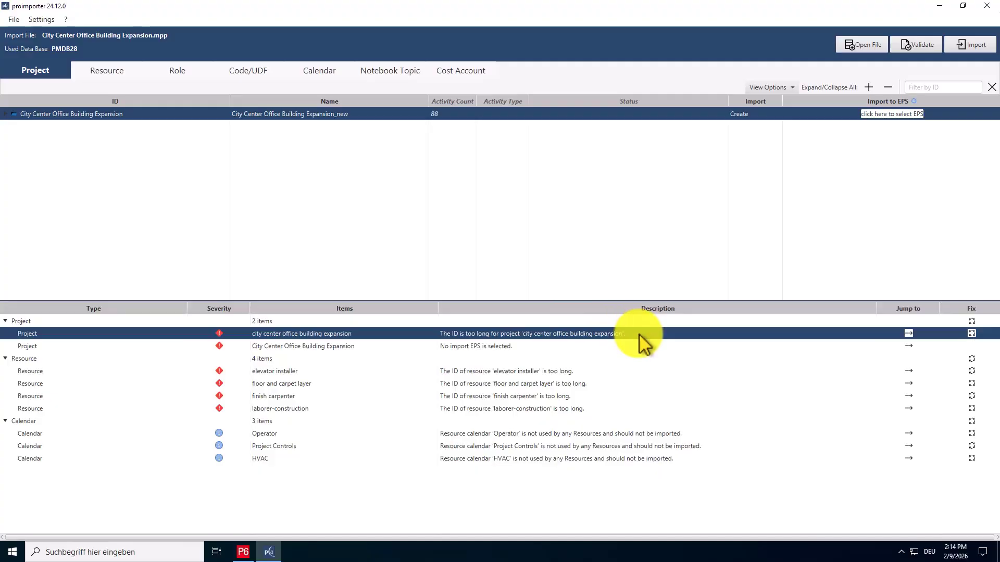
pyautogui.click(972, 333)
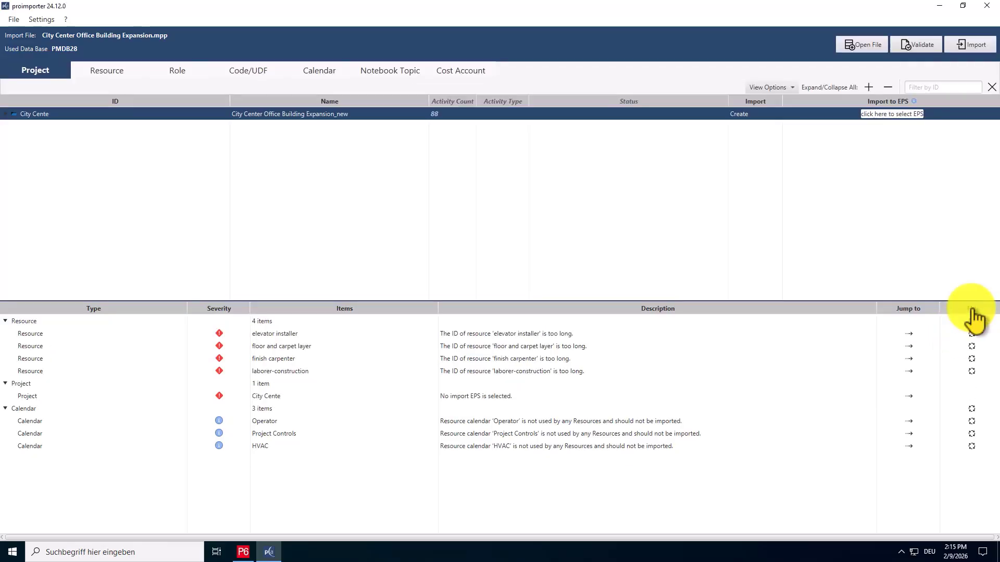
# Set the project's import EPS to Templates – Project Templates.
pyautogui.click(911, 115)
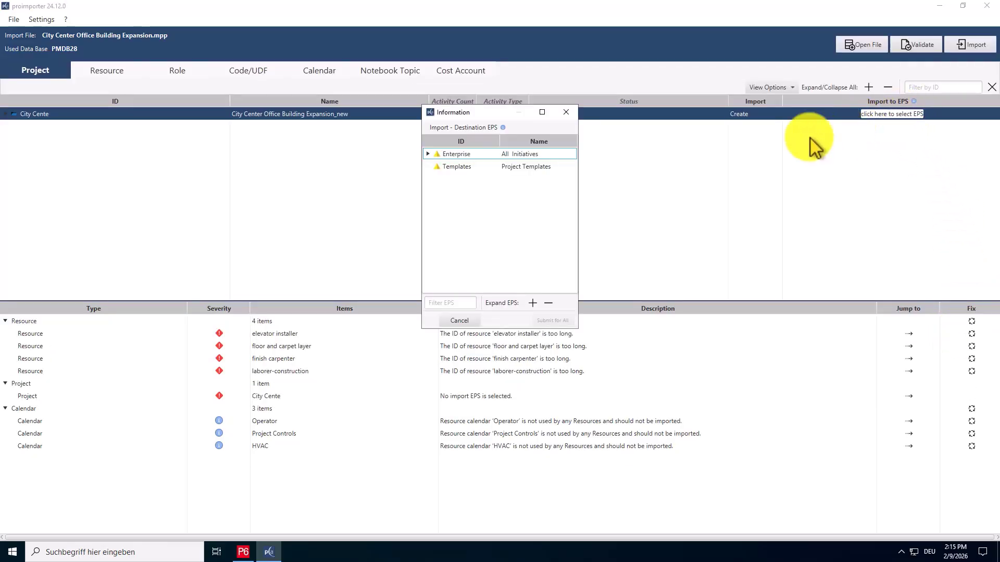
pyautogui.click(568, 165)
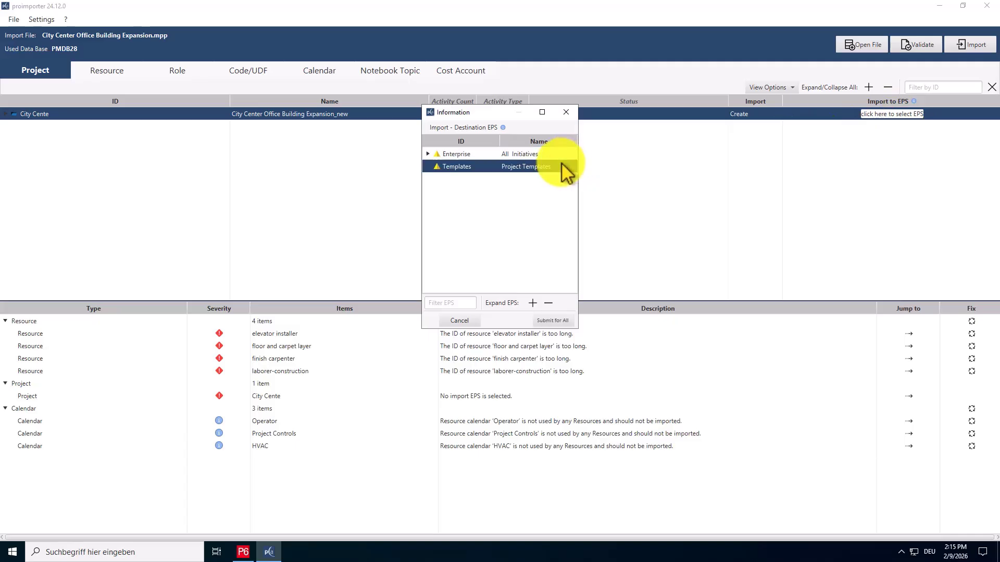
pyautogui.click(559, 320)
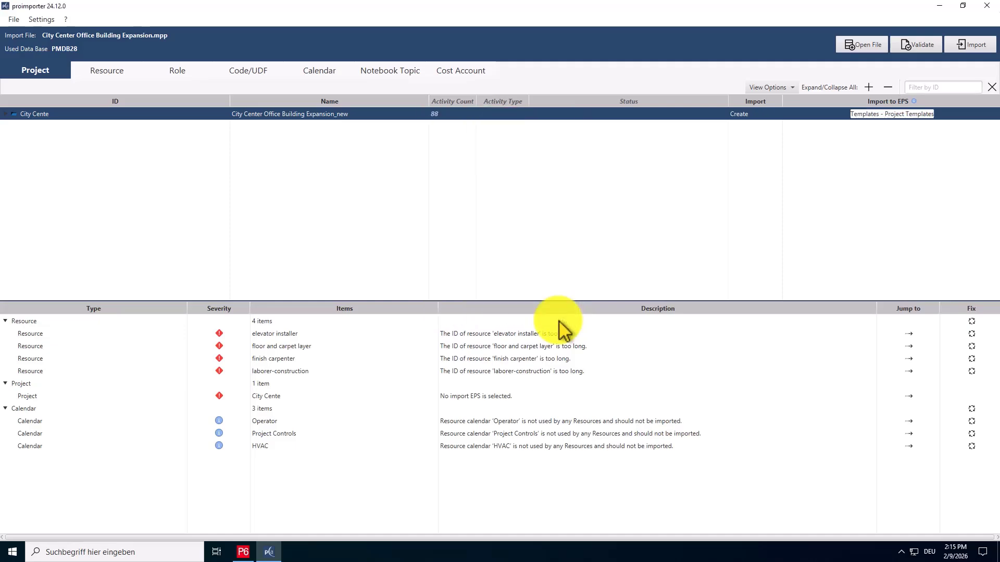
# Switch to the Resource mapping and inspect the import options for Trades, leaving it on Ignore.
pyautogui.click(123, 77)
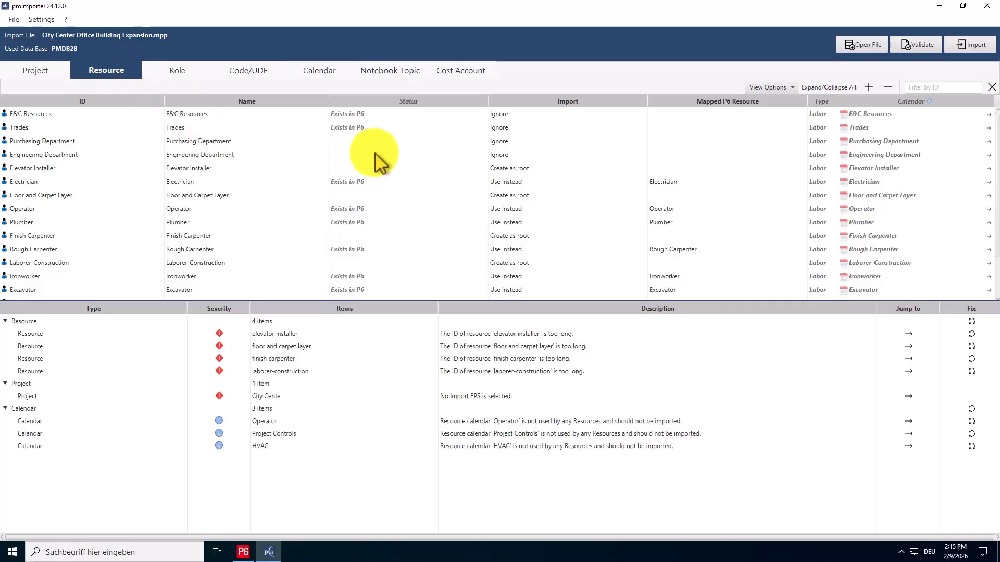
pyautogui.click(567, 130)
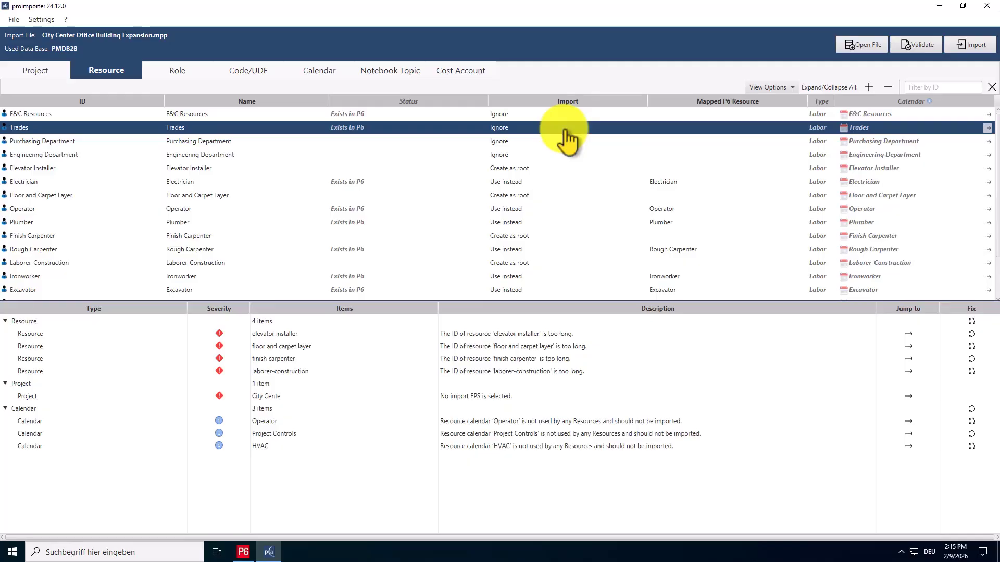
pyautogui.click(567, 140)
pyautogui.click(566, 138)
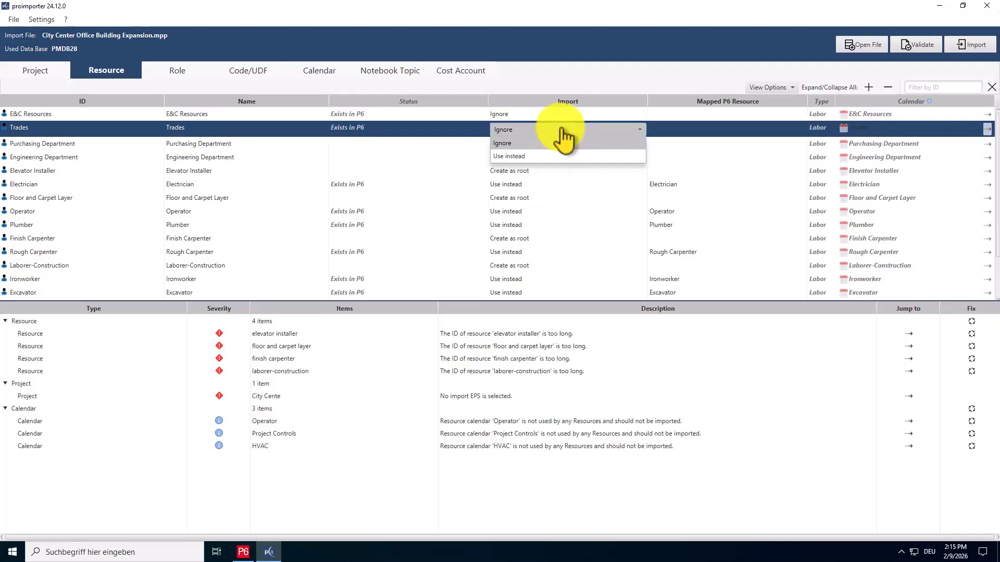
pyautogui.click(562, 131)
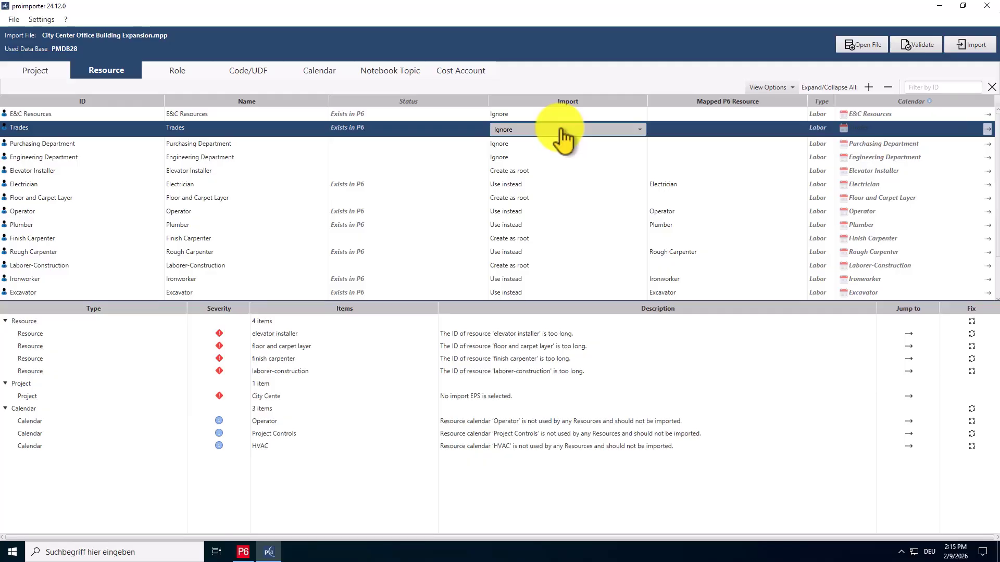
# Switch Elevator Installer's import option to Ignore and back to Create as root.
pyautogui.click(552, 171)
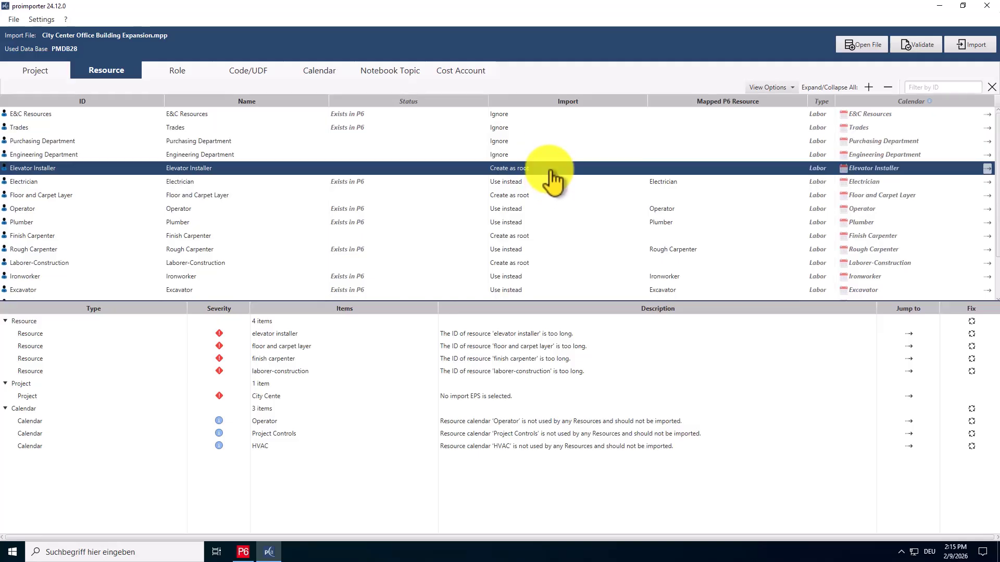
pyautogui.click(553, 172)
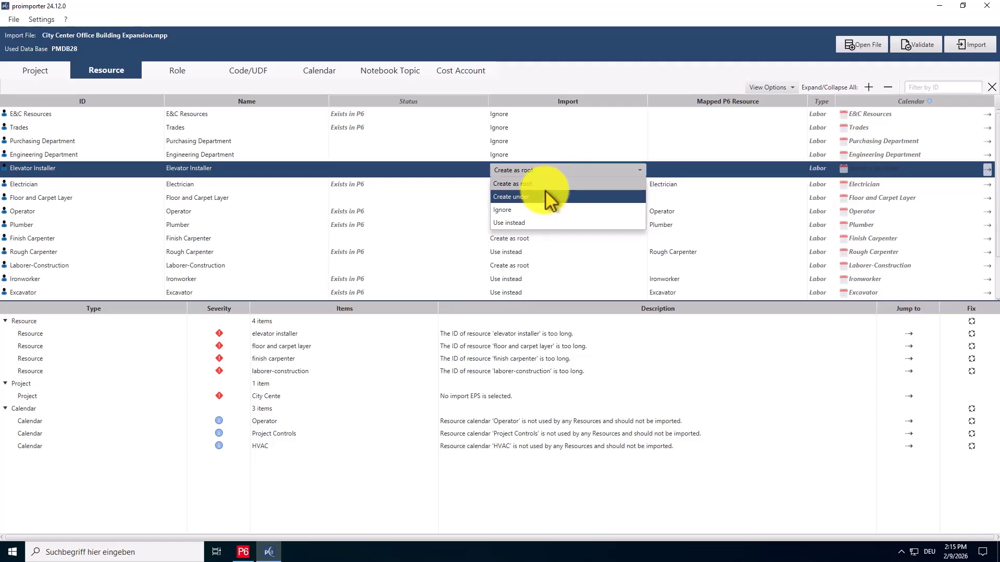
pyautogui.click(544, 210)
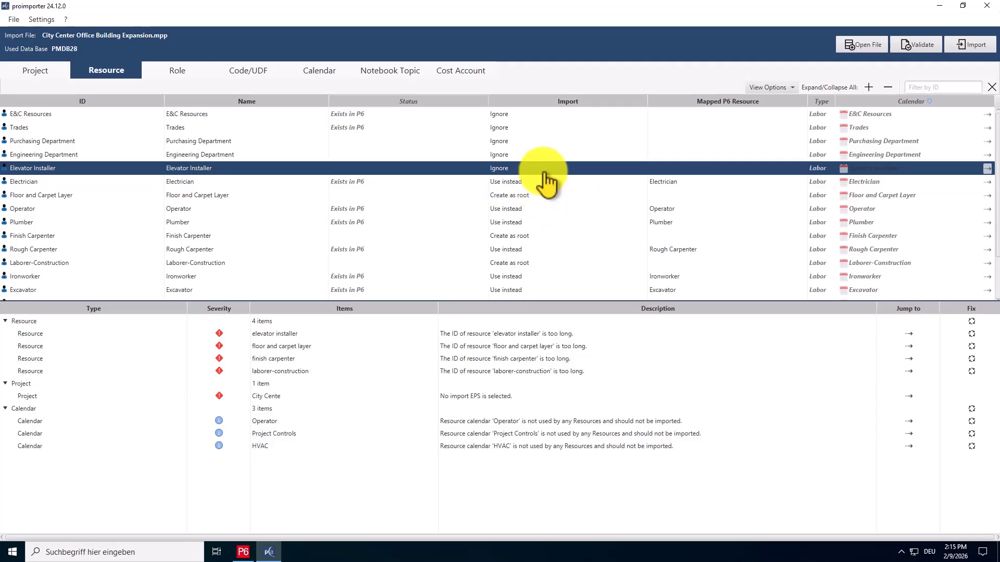
pyautogui.click(546, 173)
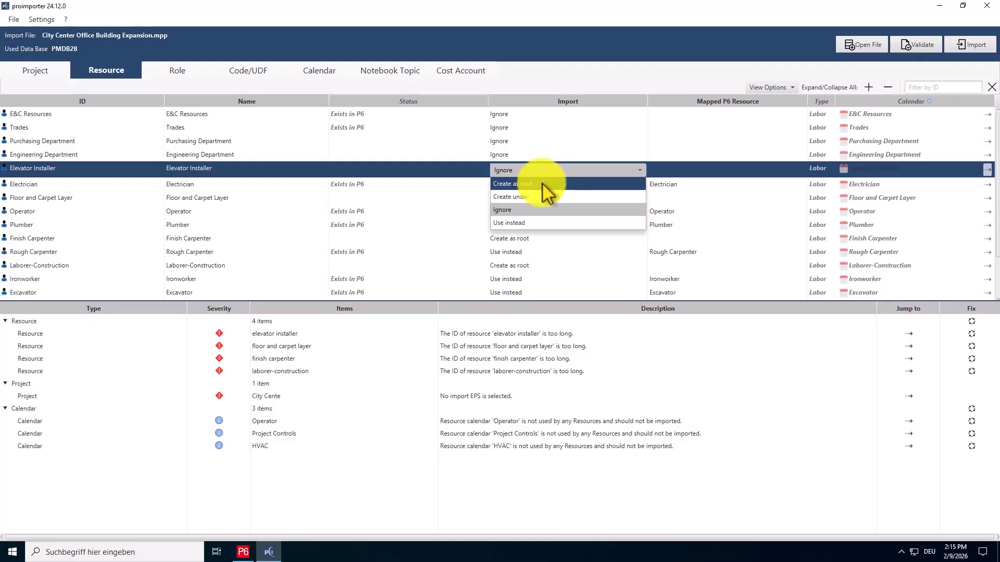
pyautogui.click(544, 185)
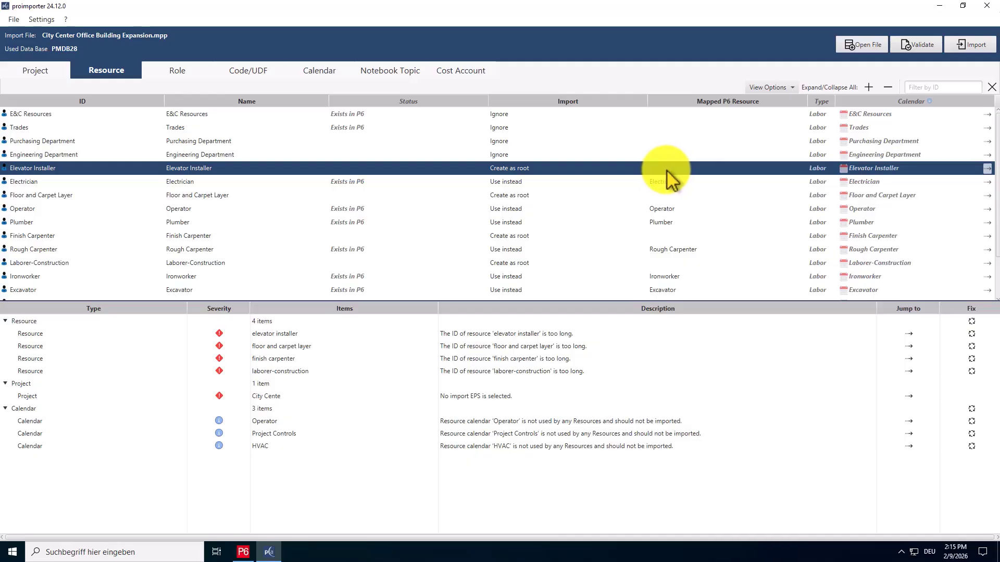
# Map the Electrician resource, kept as Use instead, to an existing Business Process PMO labor resource in P6.
pyautogui.click(553, 186)
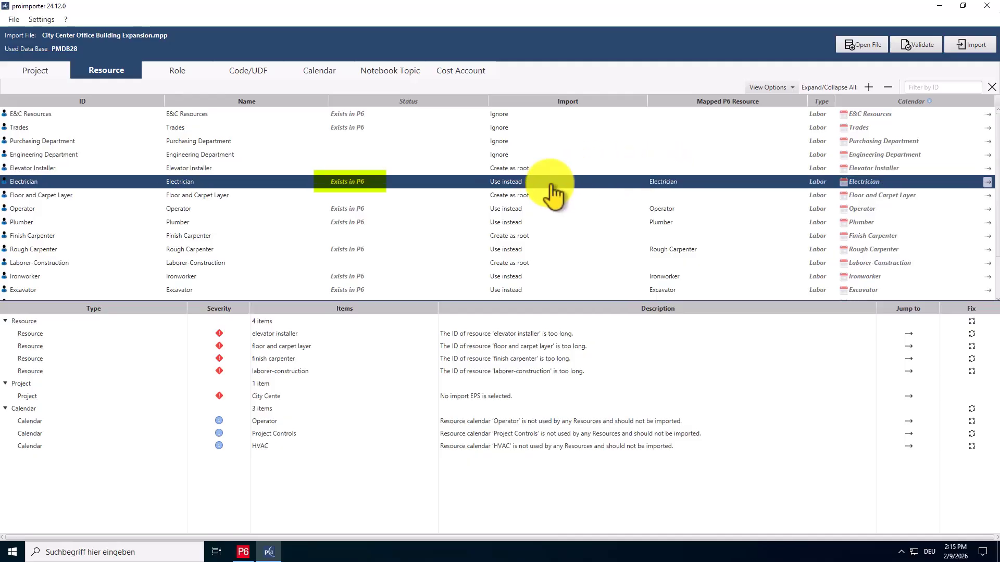
pyautogui.click(551, 187)
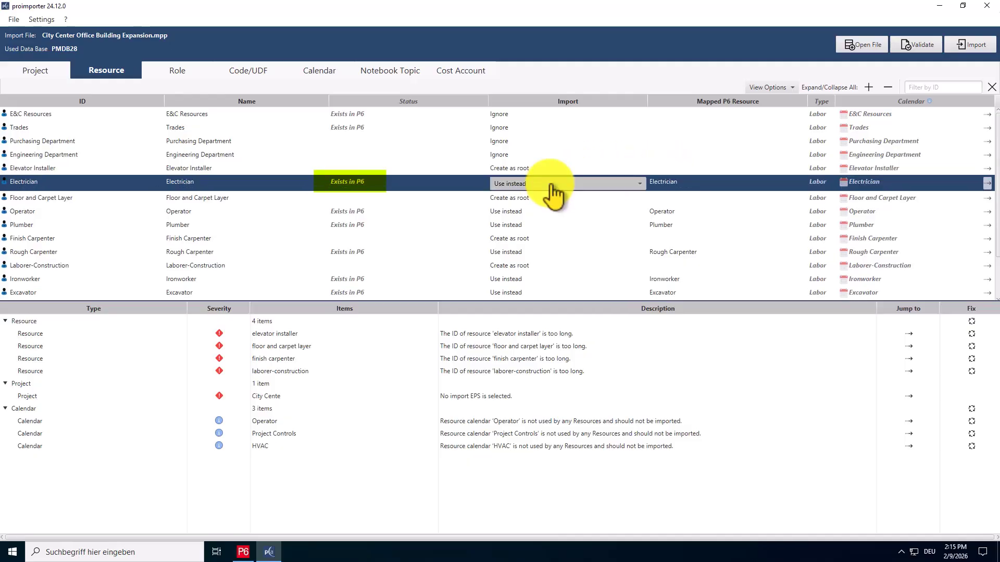
pyautogui.click(547, 186)
pyautogui.click(541, 212)
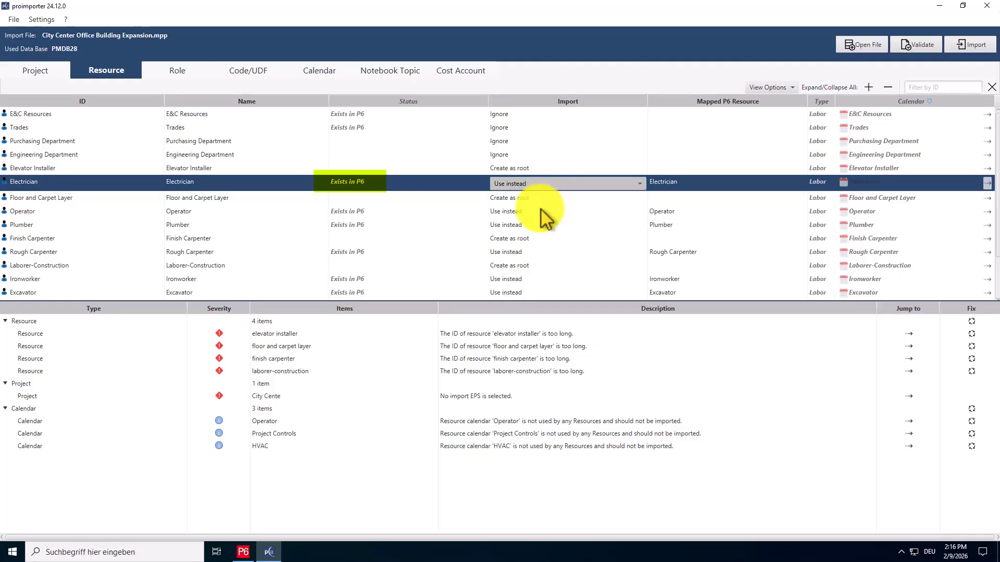
pyautogui.click(661, 186)
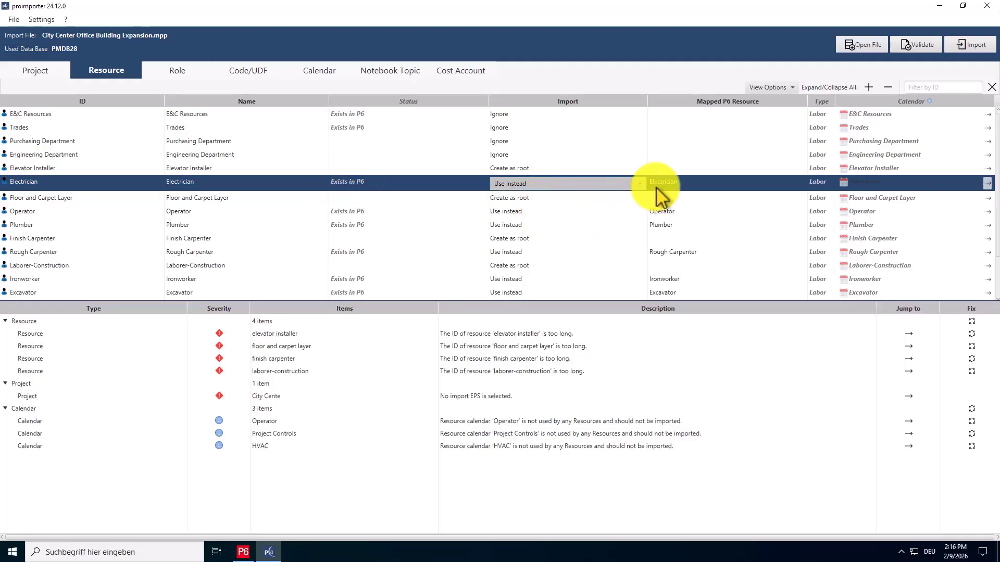
pyautogui.click(661, 185)
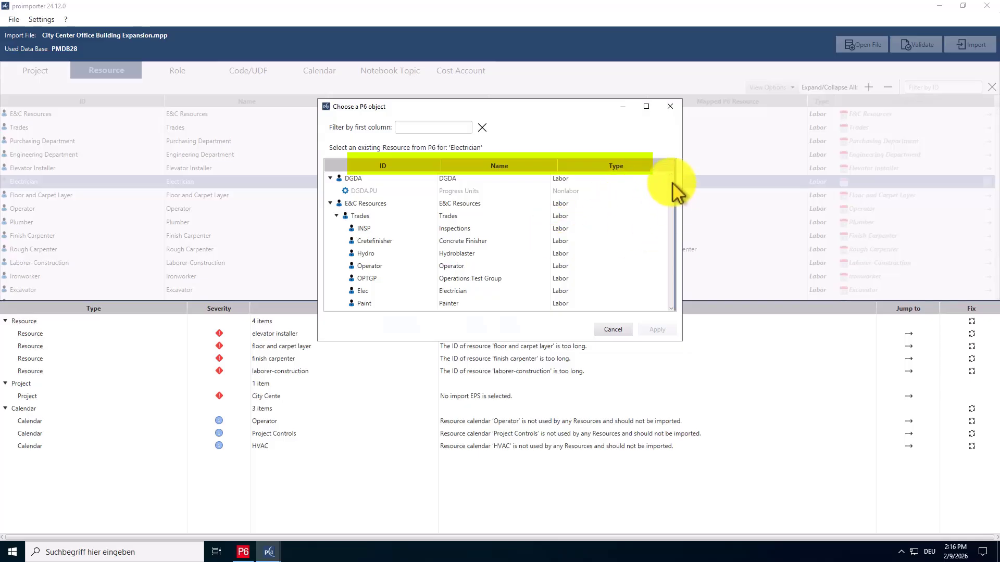
pyautogui.moveTo(671, 182); pyautogui.dragTo(670, 223)
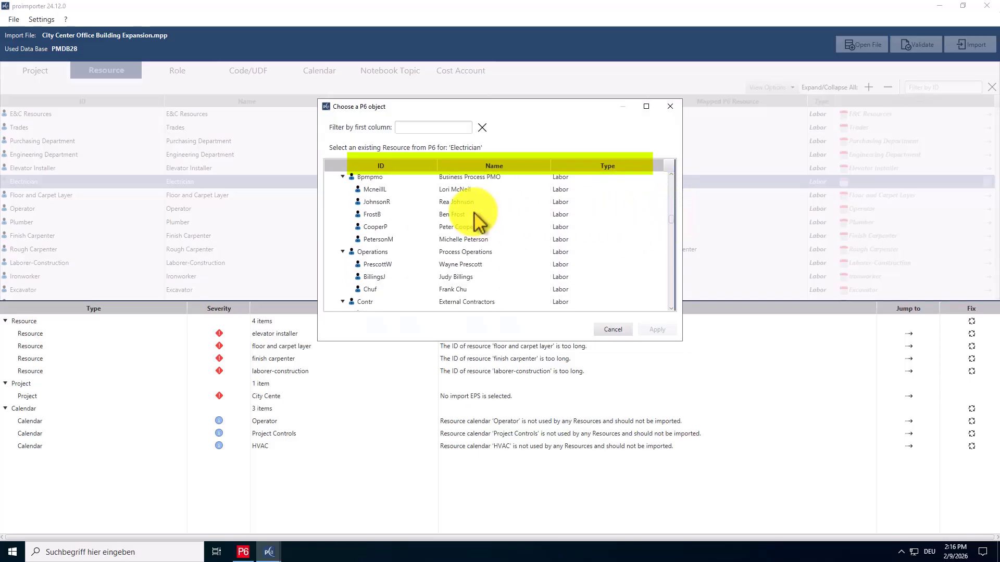
pyautogui.click(479, 213)
pyautogui.click(654, 331)
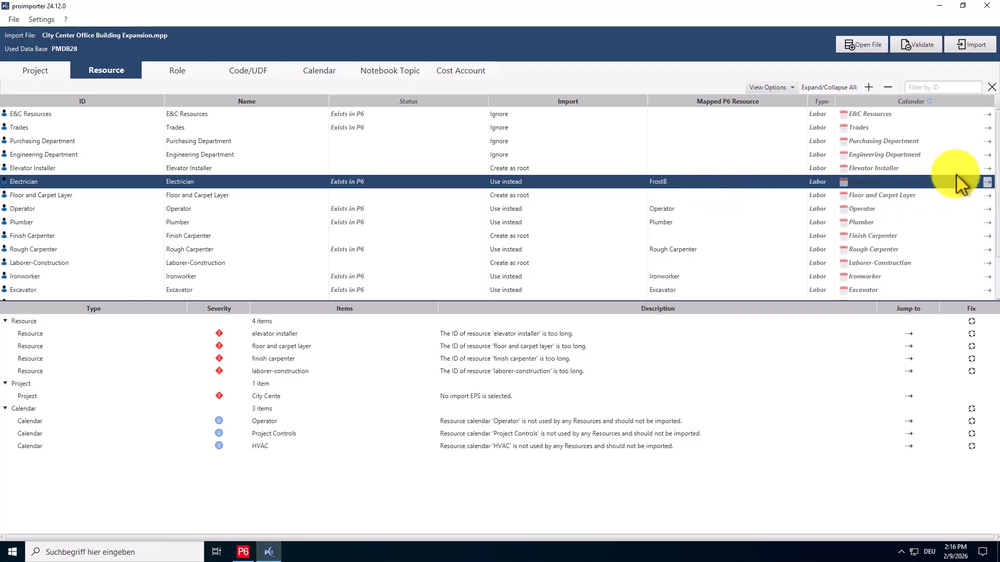
pyautogui.click(987, 181)
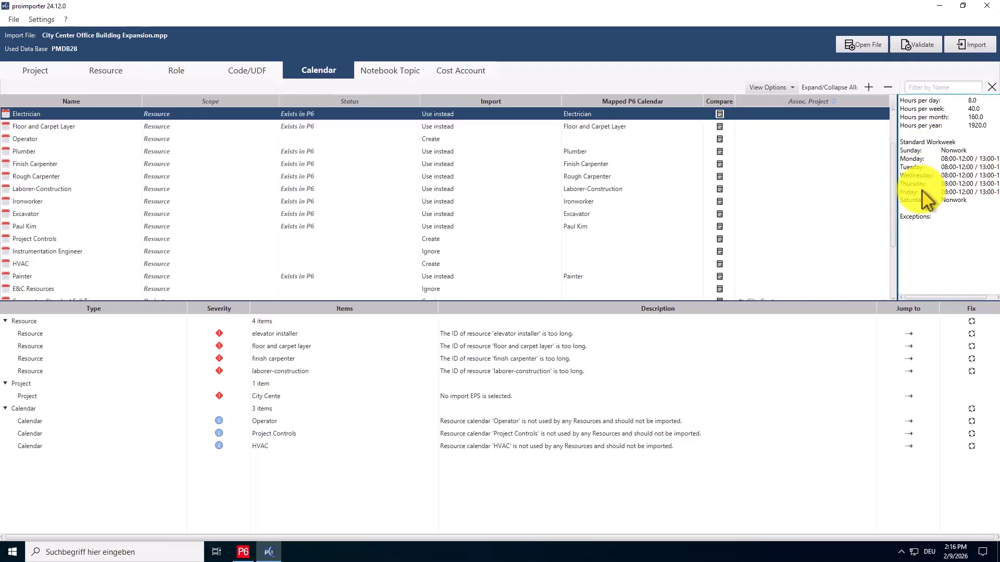
pyautogui.click(160, 66)
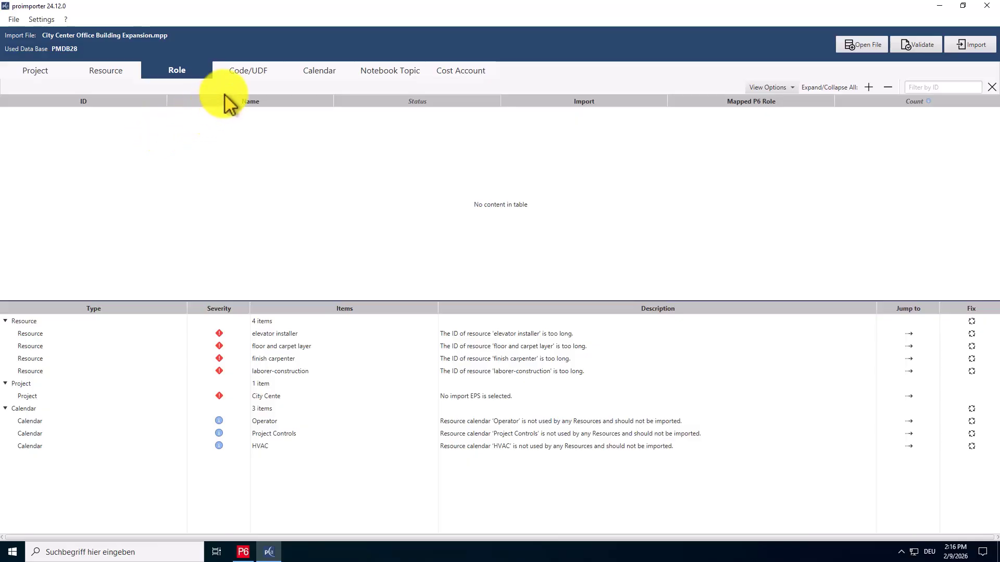
pyautogui.click(237, 76)
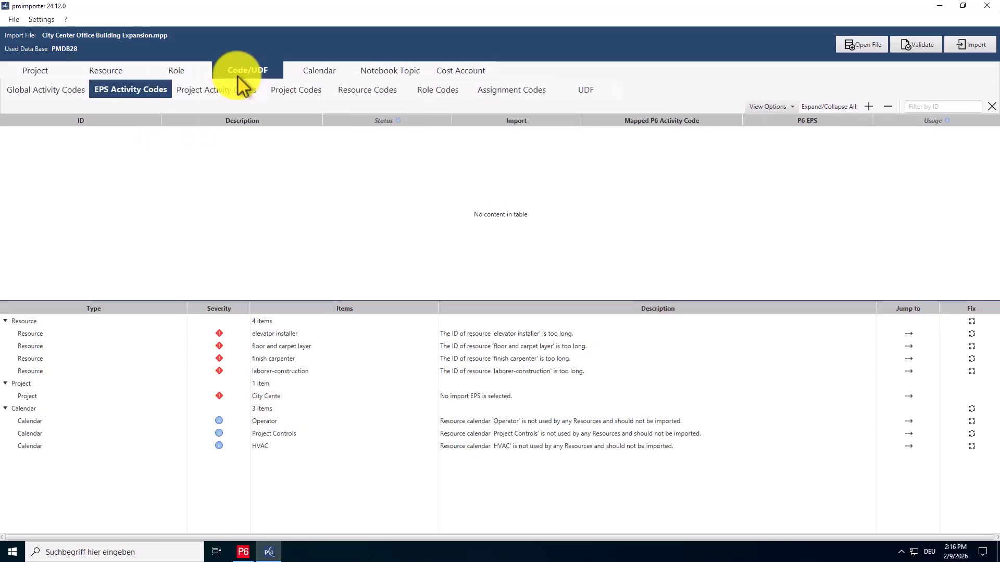
pyautogui.click(78, 89)
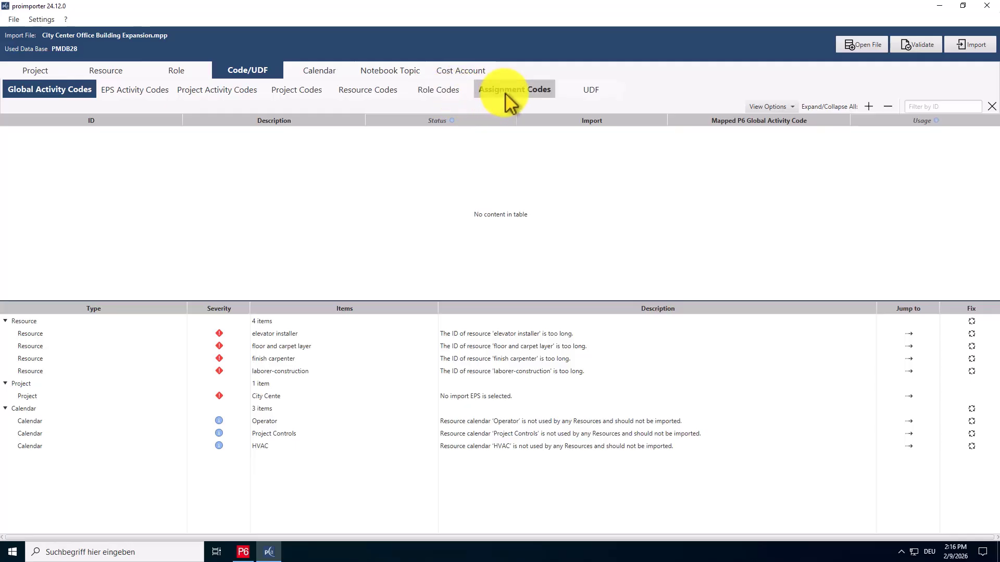
pyautogui.click(249, 101)
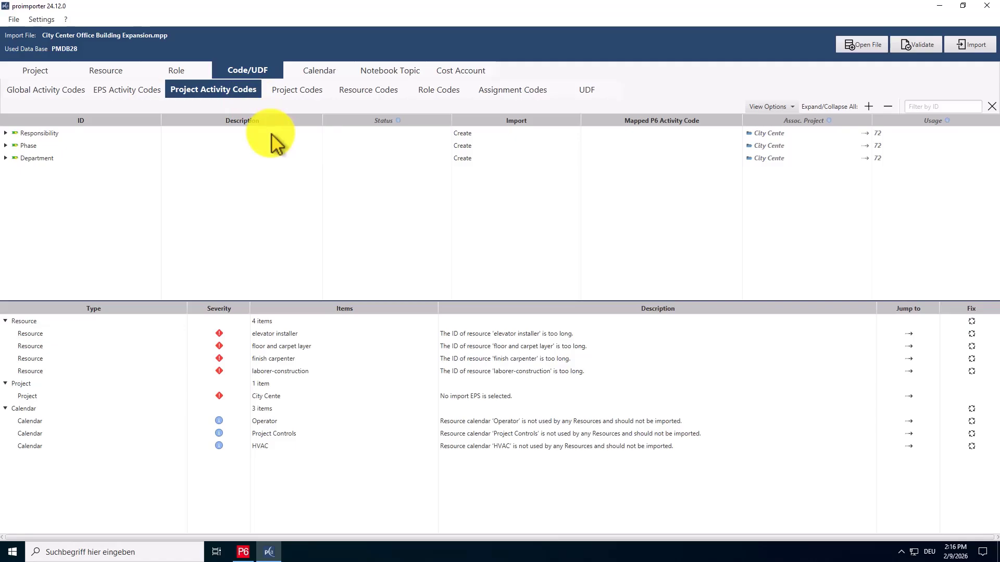
# Review the Responsibility project activity code's import options, keeping Create, and check the Resource Codes mappings.
pyautogui.click(496, 135)
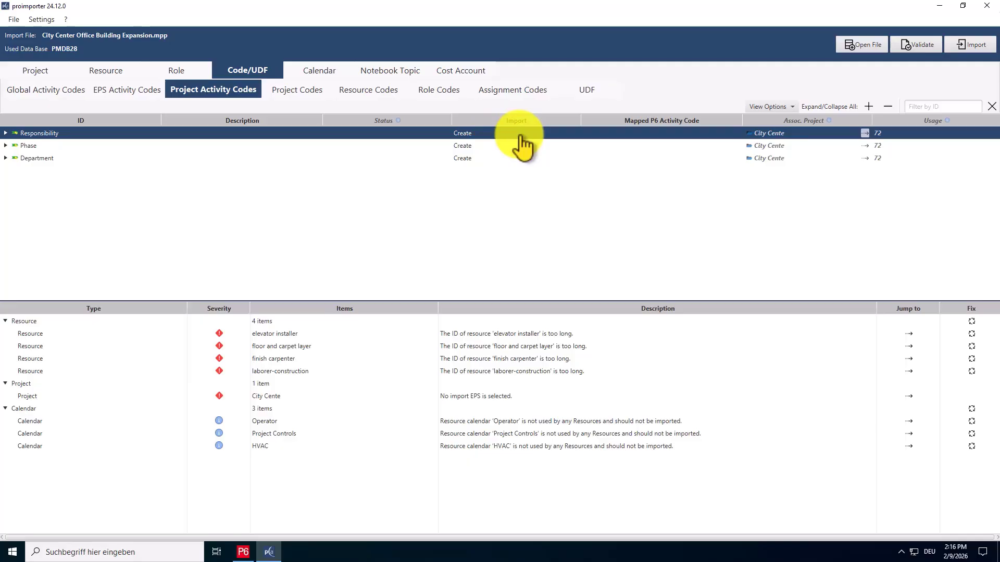
pyautogui.click(520, 137)
pyautogui.click(522, 136)
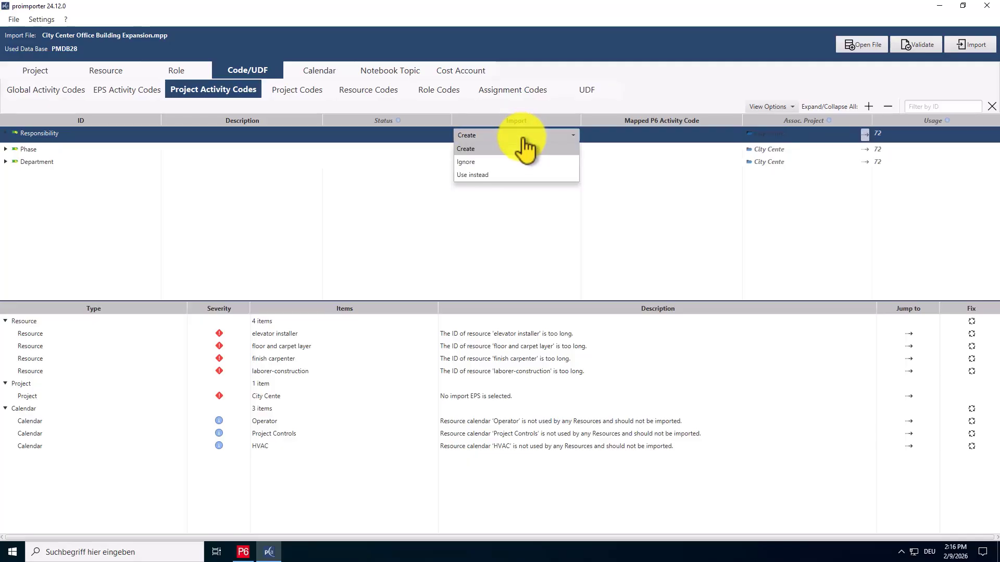
pyautogui.click(500, 150)
pyautogui.click(391, 92)
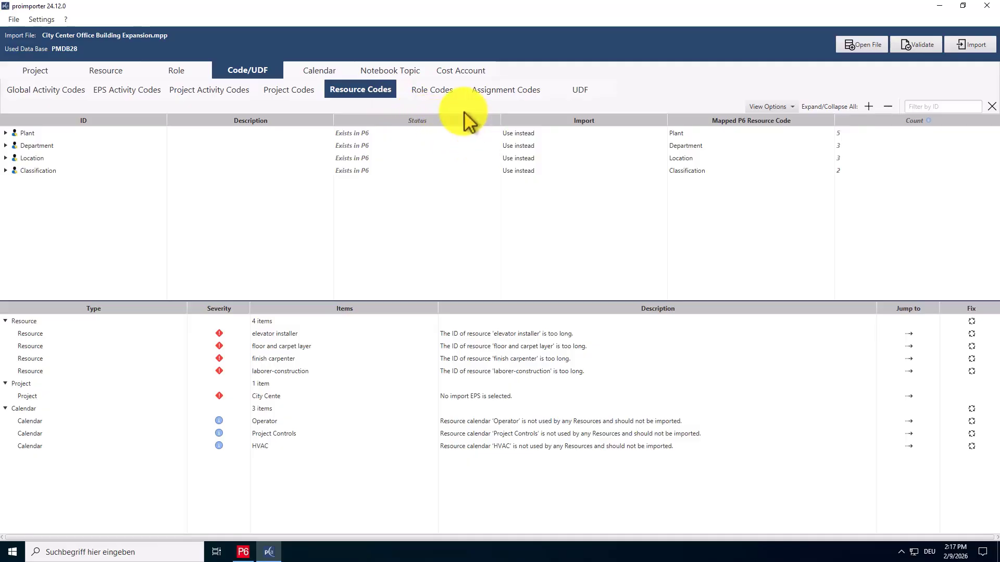
pyautogui.click(560, 94)
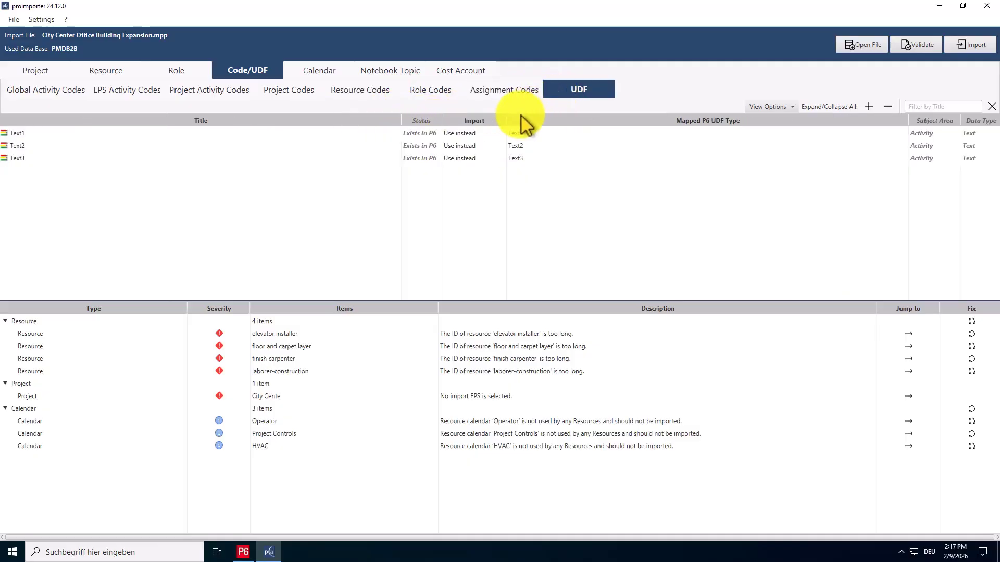
# Map the Text1 UDF, set to Use instead, to the existing P6 UDF EAM Contact Person.
pyautogui.click(485, 136)
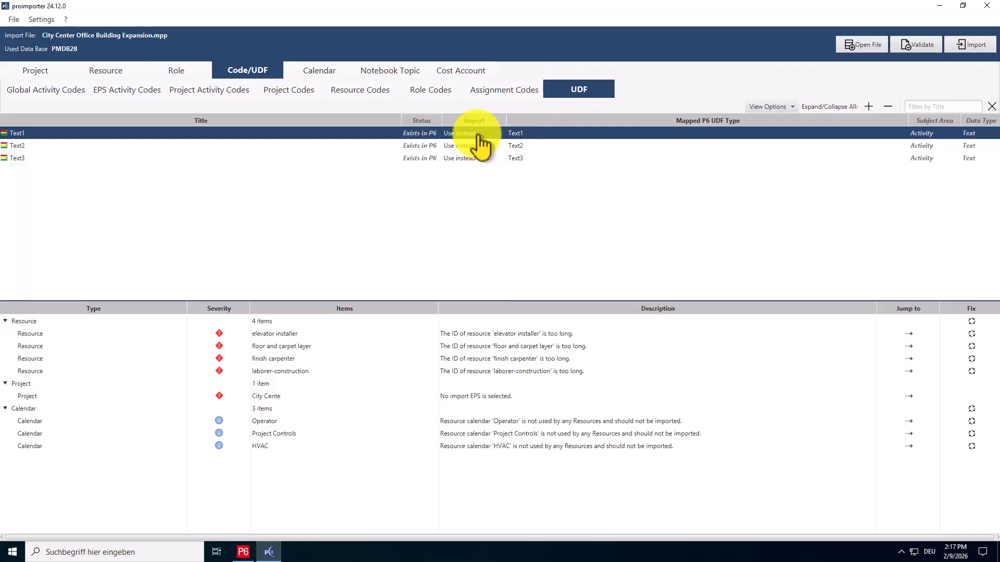
pyautogui.click(478, 137)
pyautogui.click(479, 136)
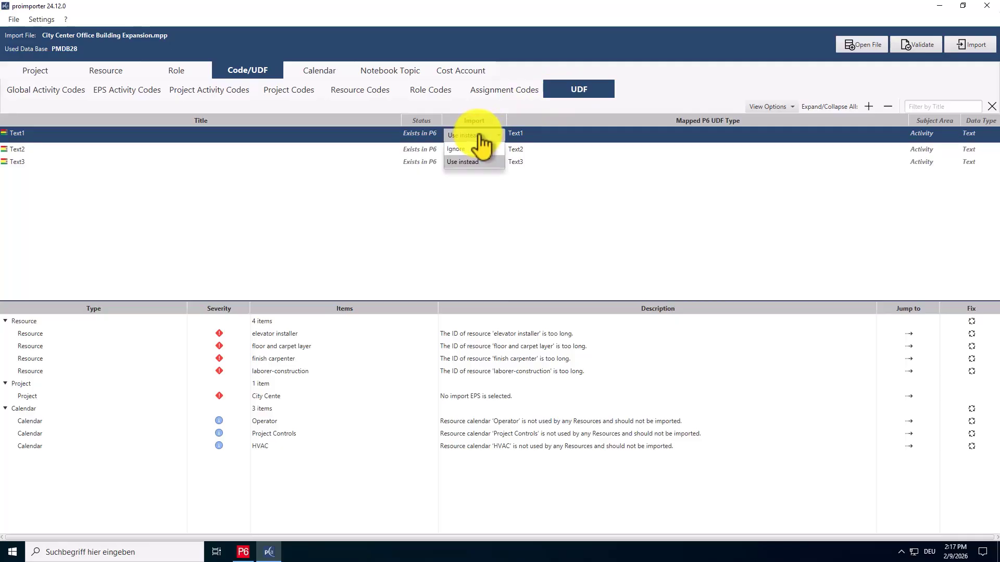
pyautogui.click(469, 161)
pyautogui.click(539, 135)
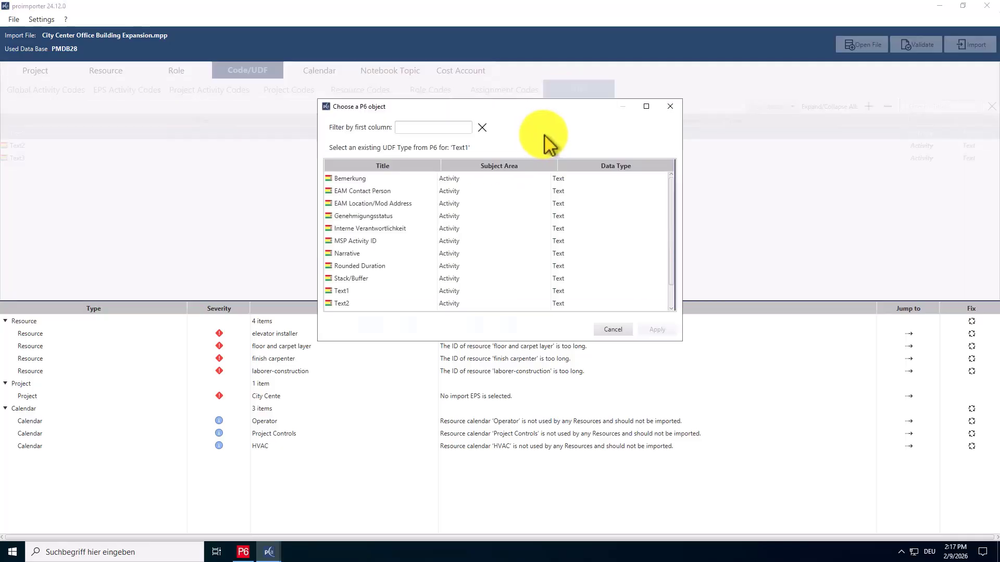
pyautogui.click(463, 191)
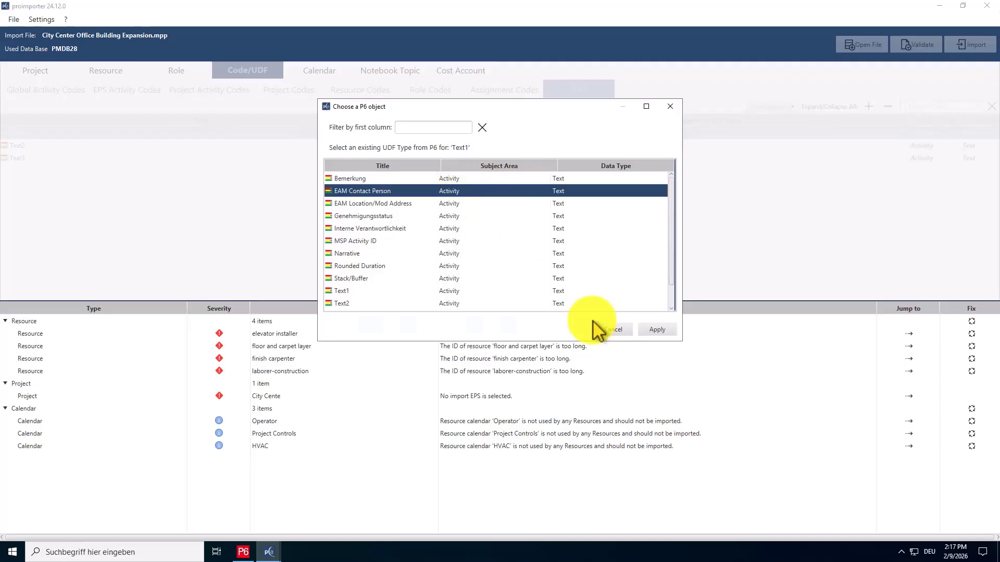
pyautogui.click(657, 330)
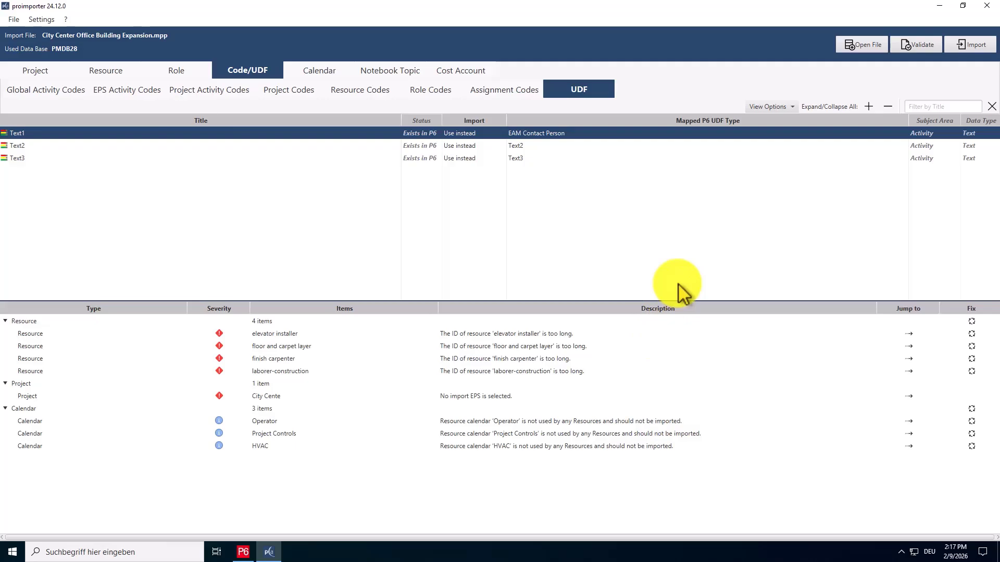
# Open the Calendar mapping and inspect Instrumentation Engineer's import options, leaving it on Ignore.
pyautogui.click(333, 73)
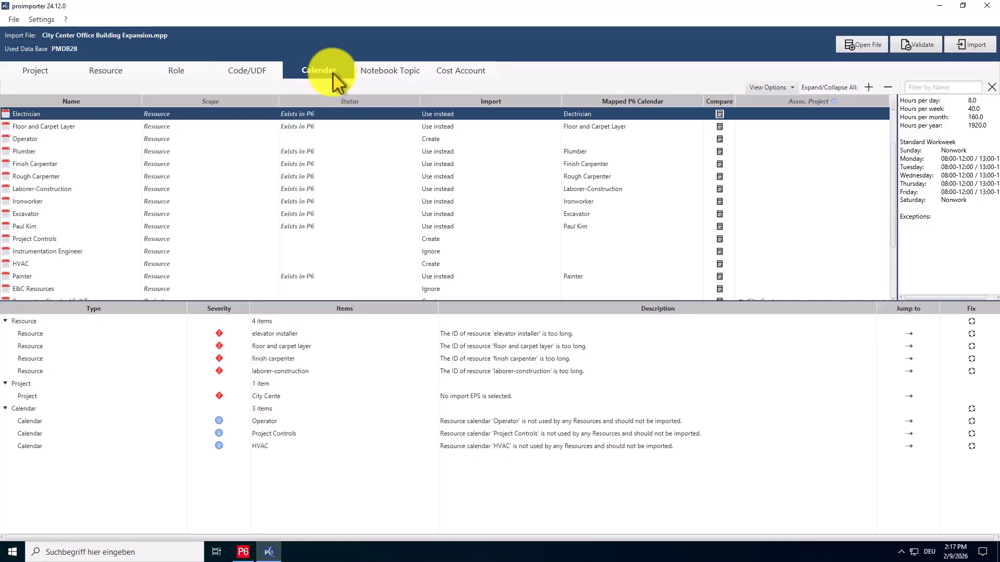
pyautogui.click(489, 129)
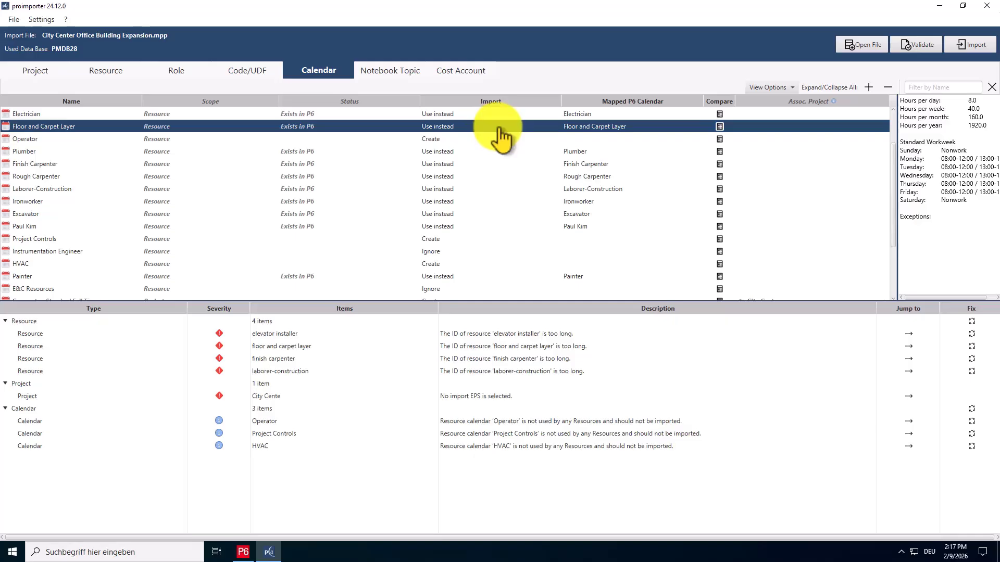
pyautogui.click(484, 253)
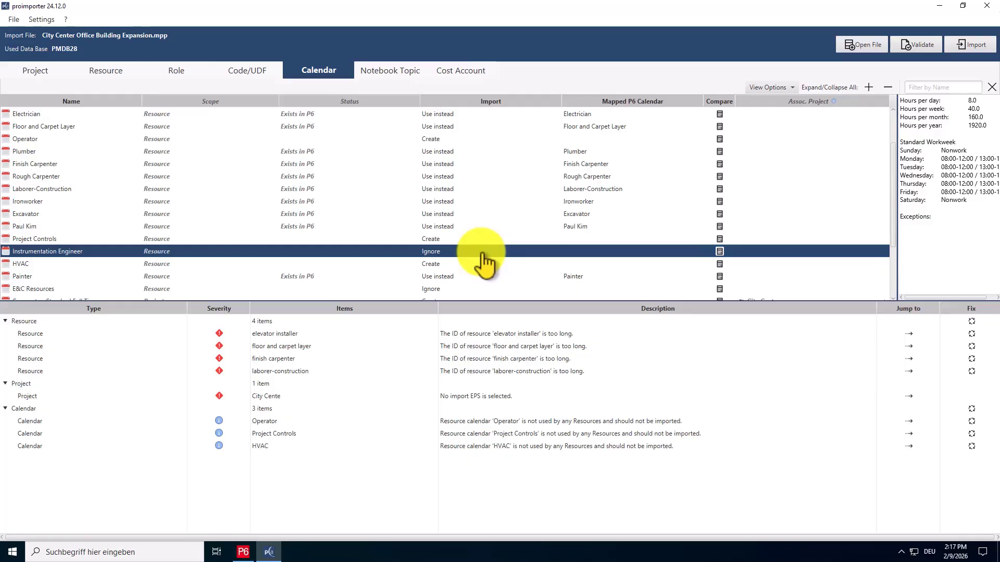
pyautogui.click(482, 253)
pyautogui.click(482, 254)
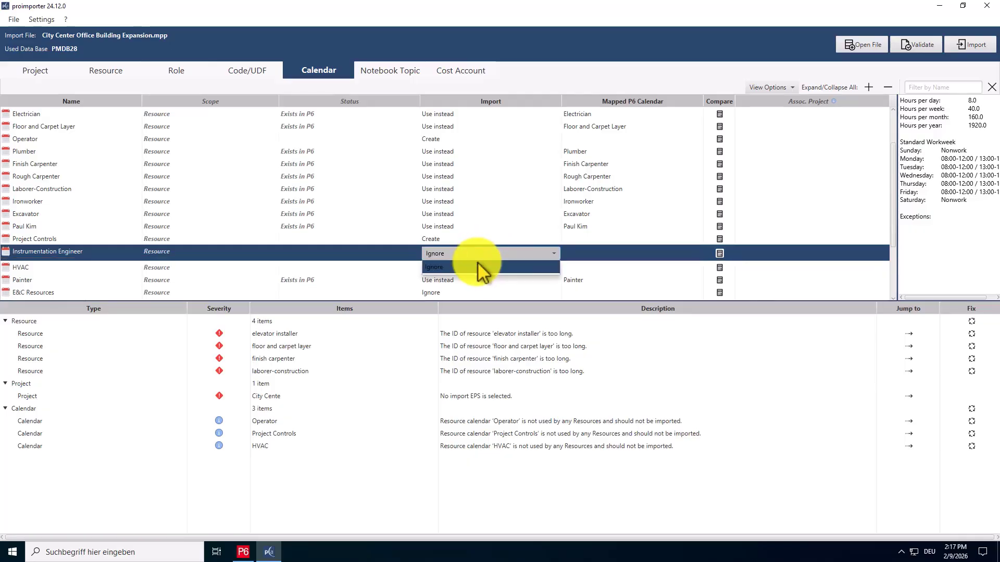
pyautogui.click(477, 264)
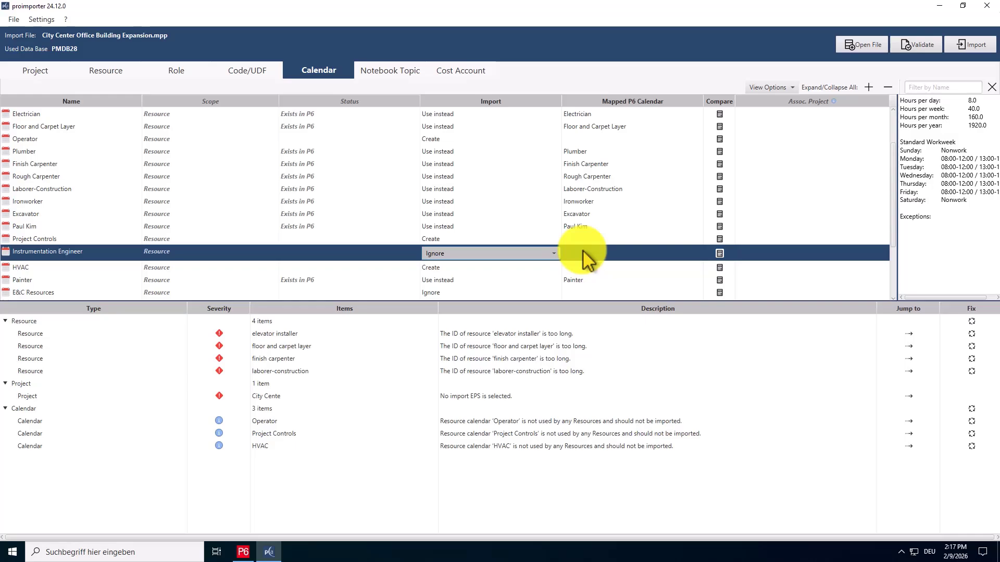
# Compare the Trades - 5 Day Workweek project calendar against its P6 calendar.
pyautogui.scroll(-1, 582, 251)
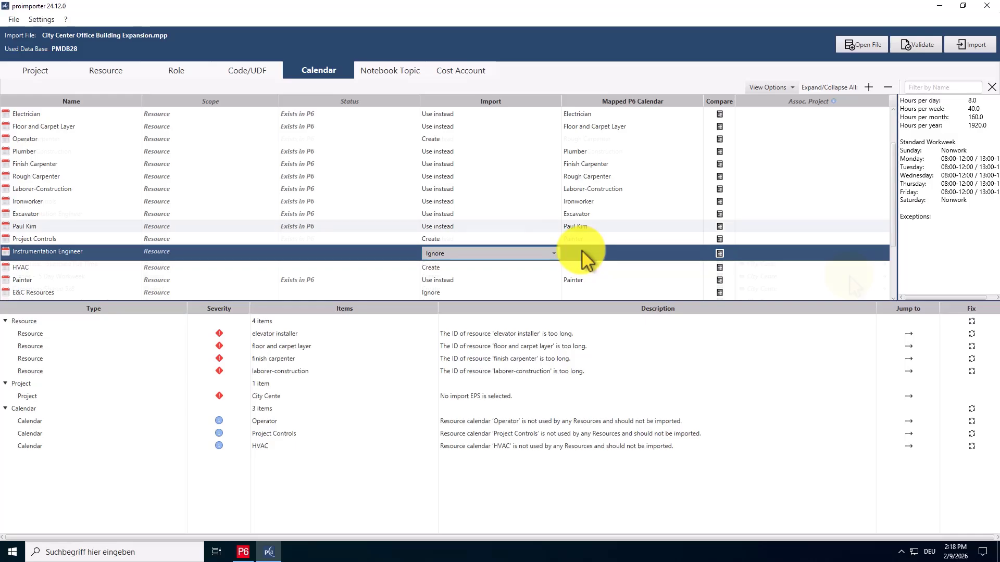
pyautogui.click(850, 275)
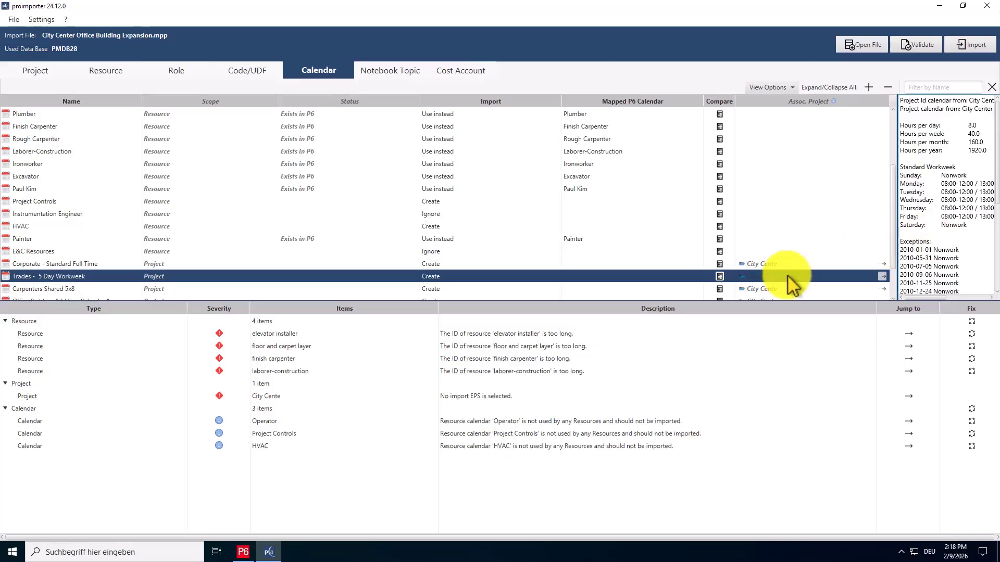
pyautogui.click(721, 277)
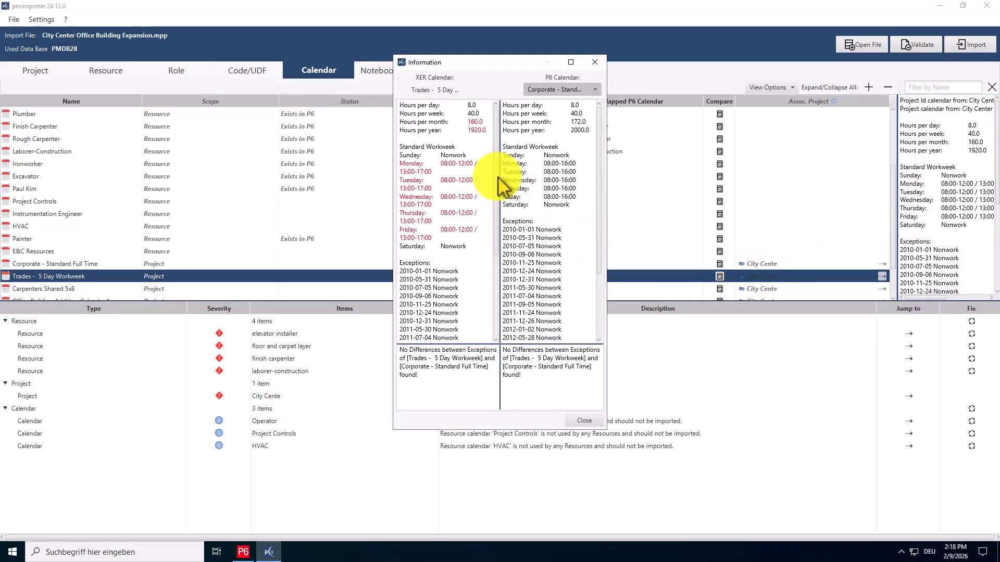
pyautogui.moveTo(600, 212); pyautogui.dragTo(612, 436)
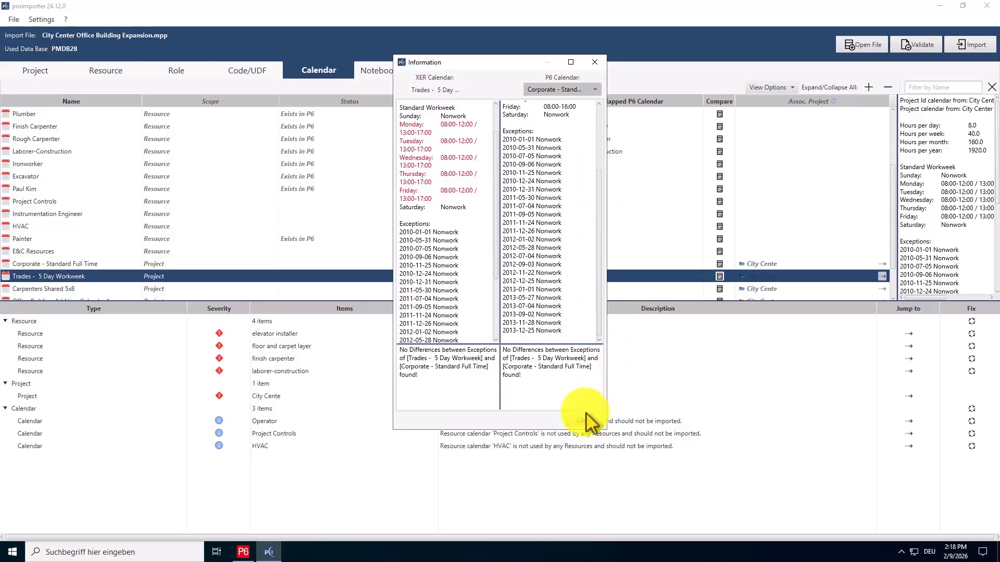
pyautogui.click(587, 421)
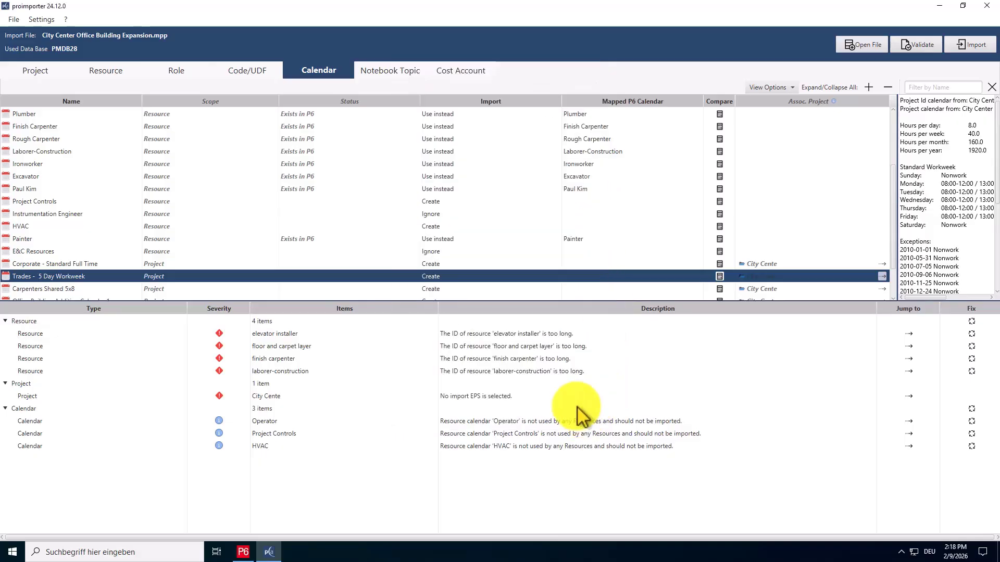
# Check the Notebook Topic and Cost Account mappings and run a validation of the import.
pyautogui.click(415, 75)
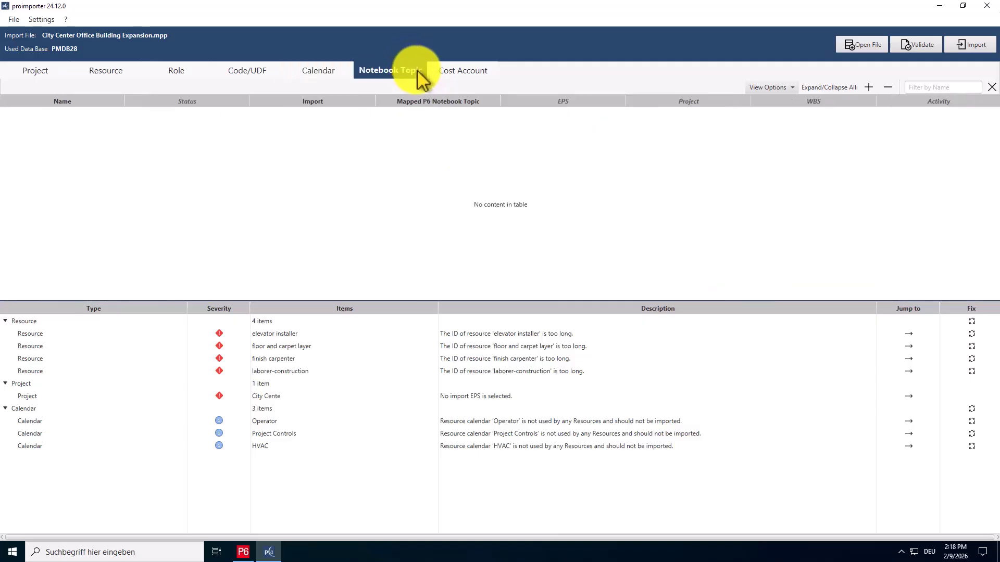
pyautogui.click(453, 77)
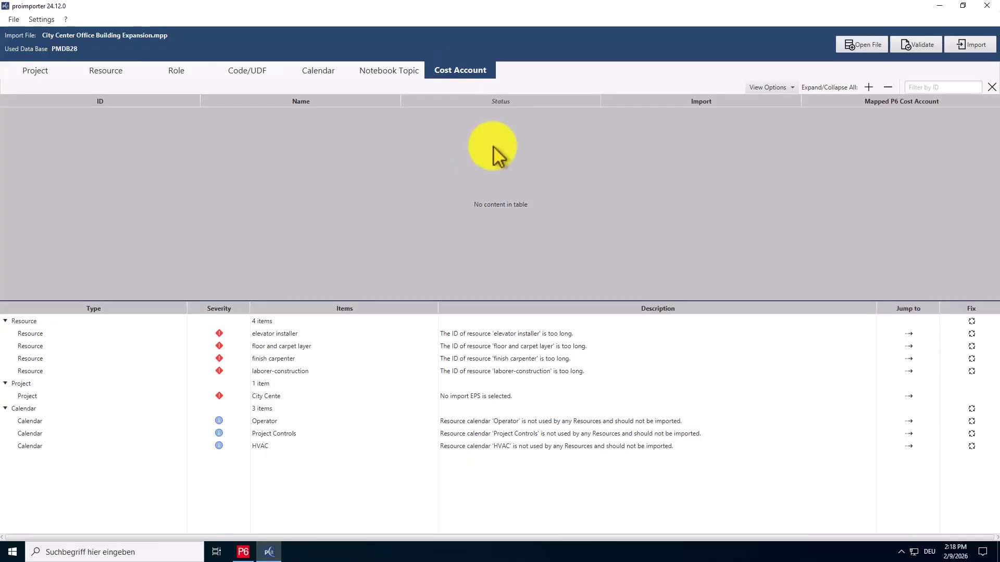
pyautogui.click(929, 52)
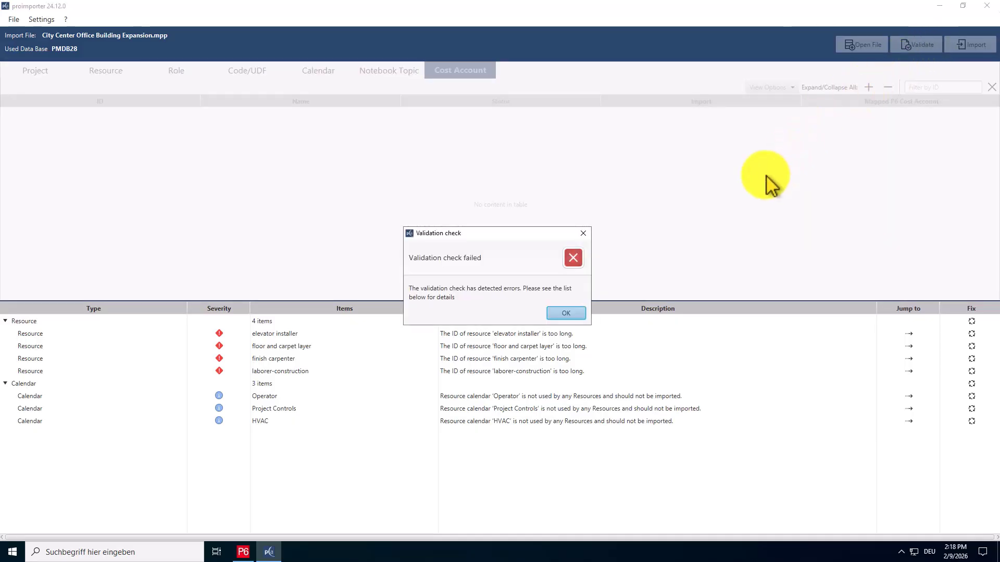
pyautogui.click(572, 315)
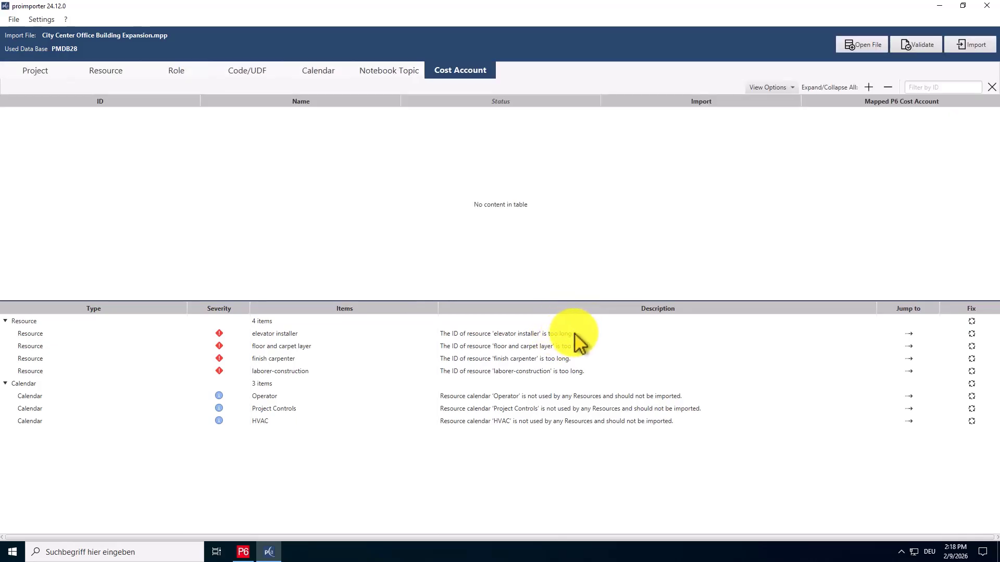
# Jump to the floor and carpet layer resource and try shortening its ID to Floor and Carpet.
pyautogui.click(578, 336)
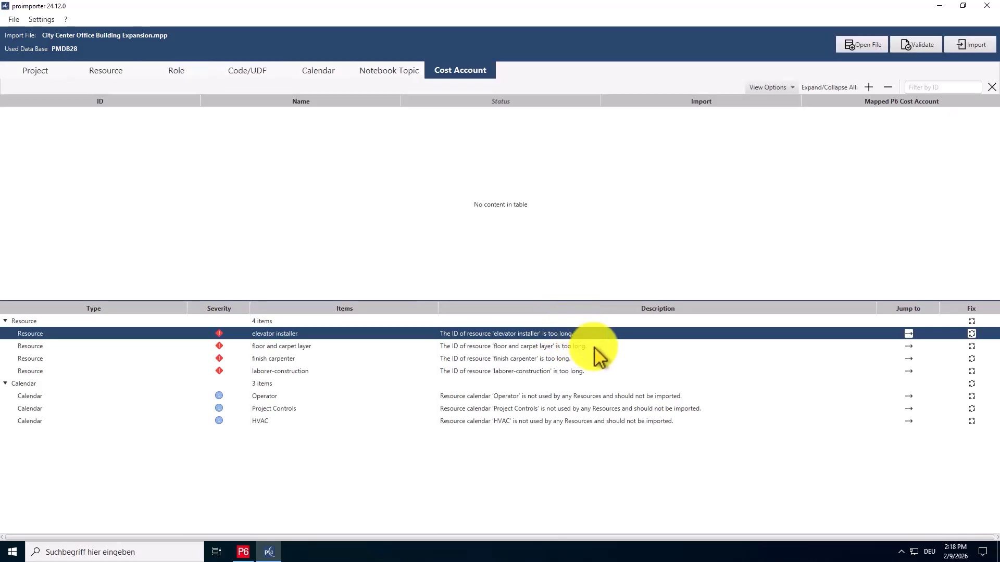
pyautogui.click(598, 350)
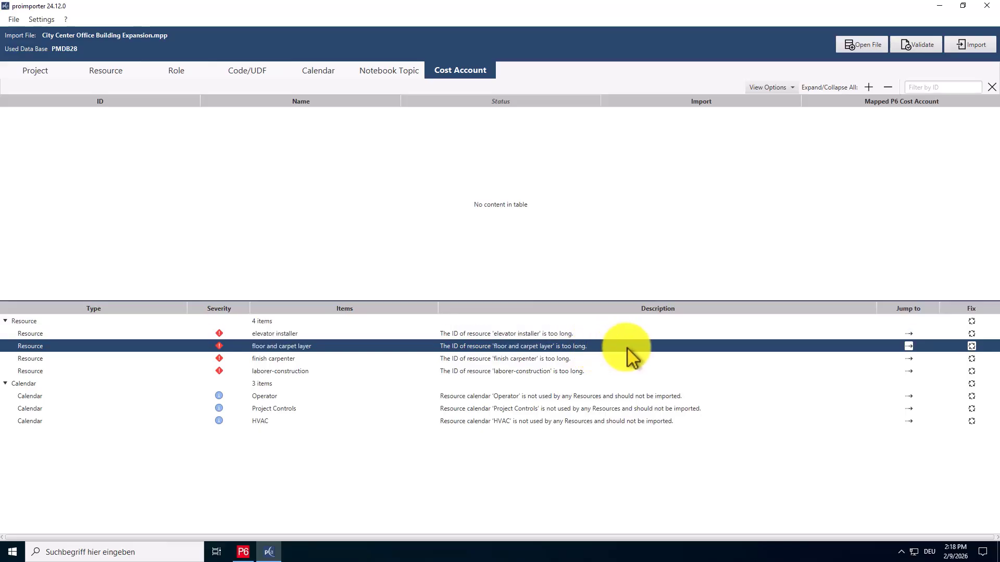
pyautogui.click(908, 347)
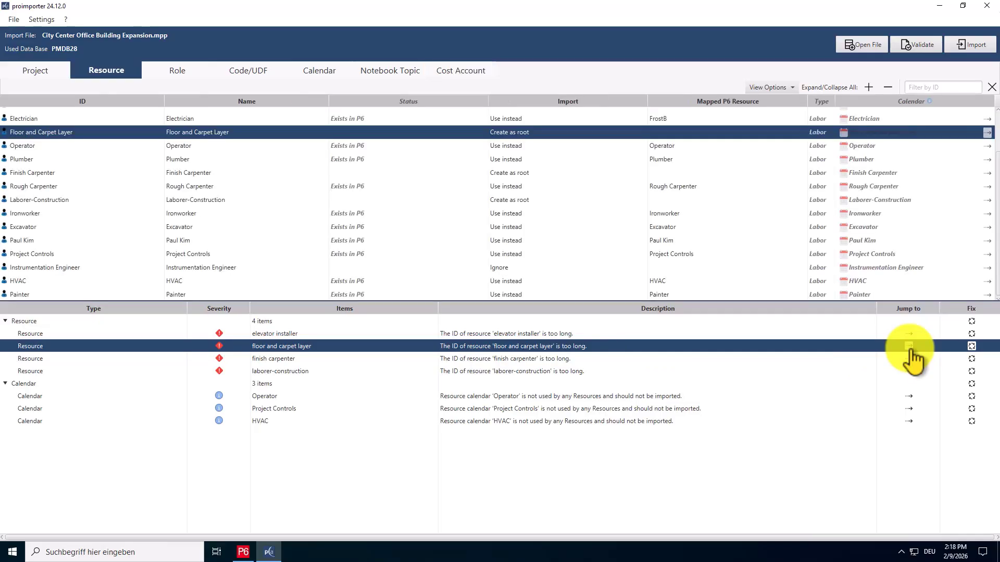
pyautogui.doubleClick(119, 133)
pyautogui.click(119, 133)
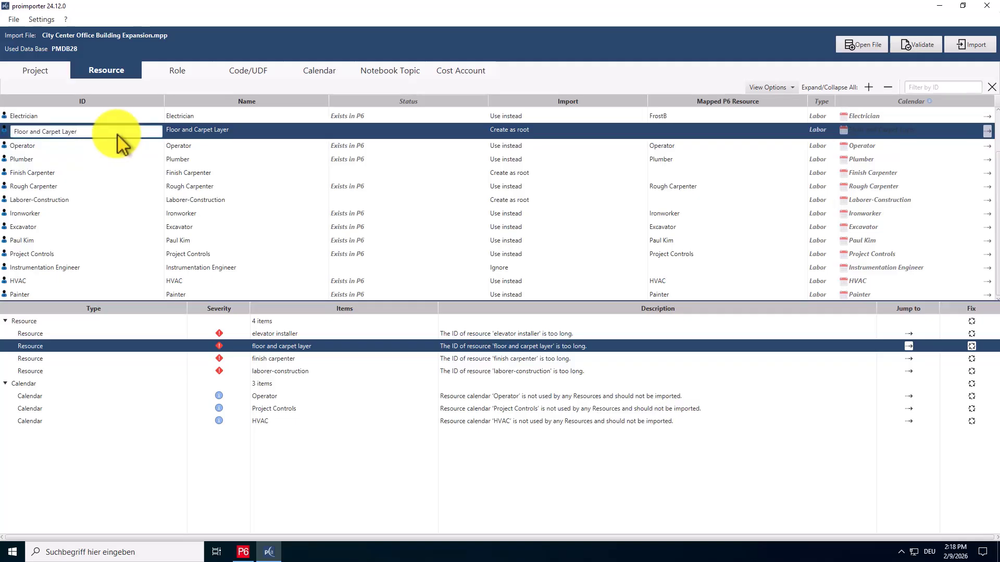
pyautogui.press('BackSpace')
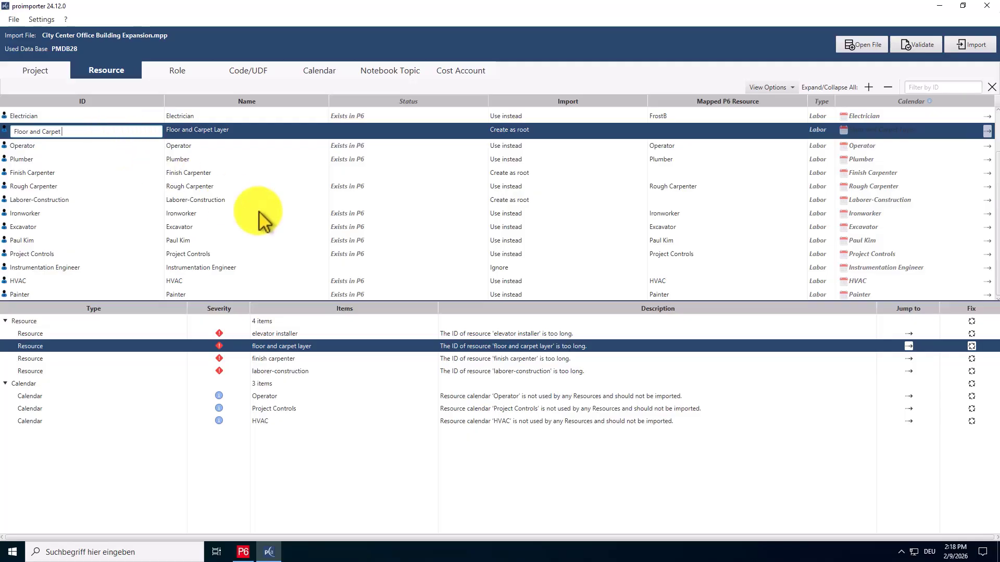
# Apply the automatic fixes for the too-long IDs of the floor and carpet layer, finish carpenter, laborer-construction and elevator installer resources.
pyautogui.click(972, 346)
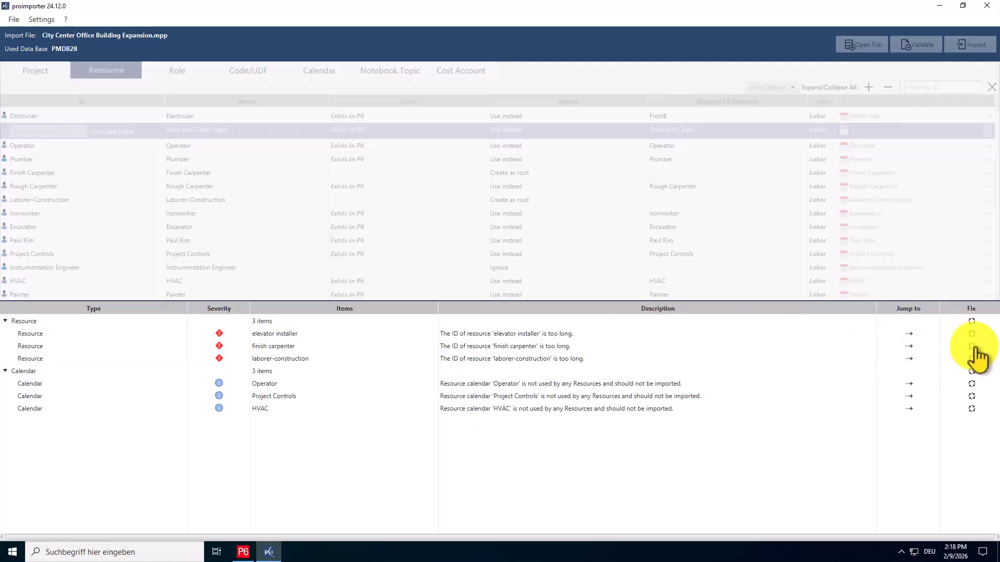
pyautogui.click(973, 347)
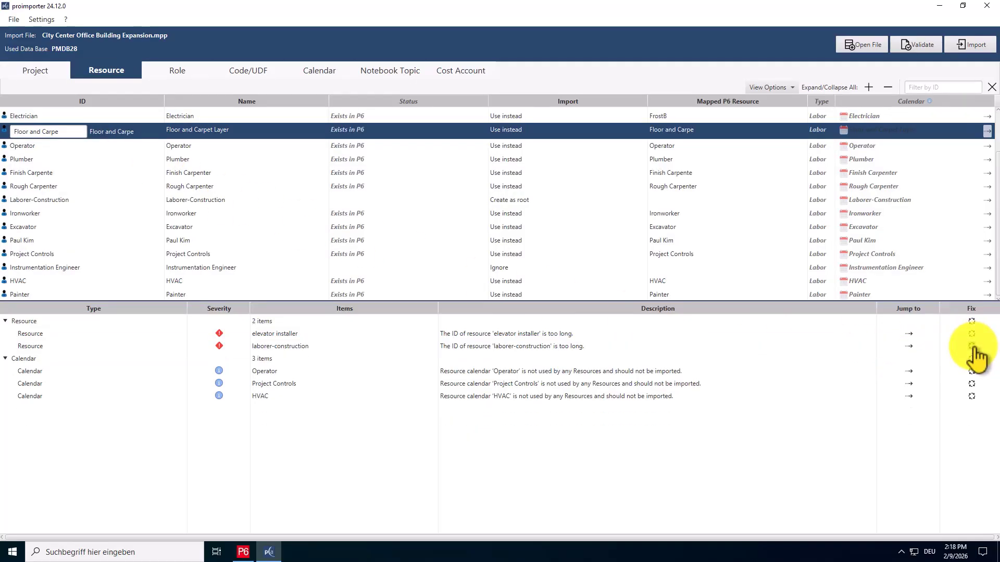
pyautogui.click(973, 347)
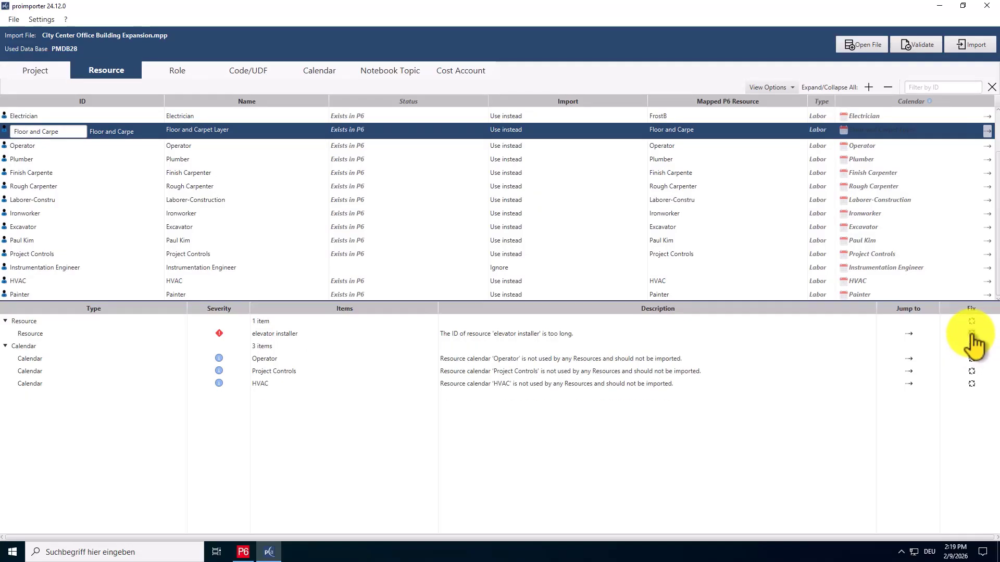
pyautogui.click(971, 334)
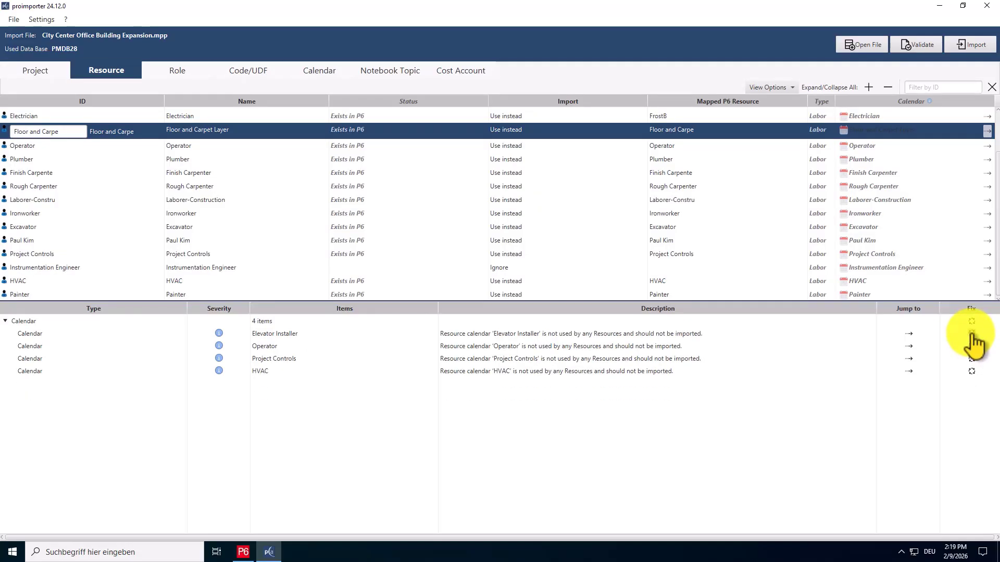
# Apply the fixes excluding the unused Elevator Installer, Operator, Project Controls and HVAC resource calendars from import.
pyautogui.click(869, 336)
pyautogui.click(908, 334)
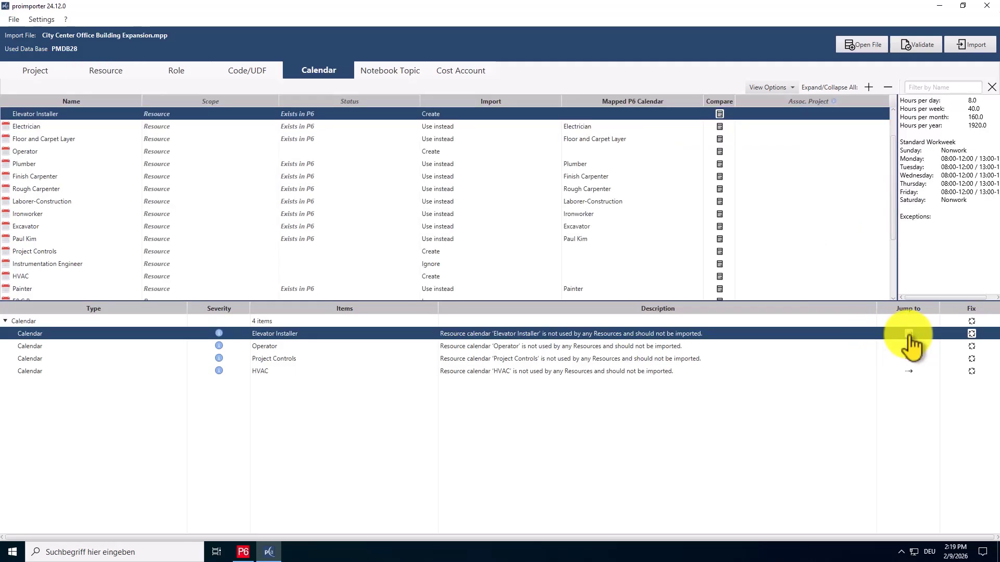
pyautogui.click(972, 333)
pyautogui.click(972, 333)
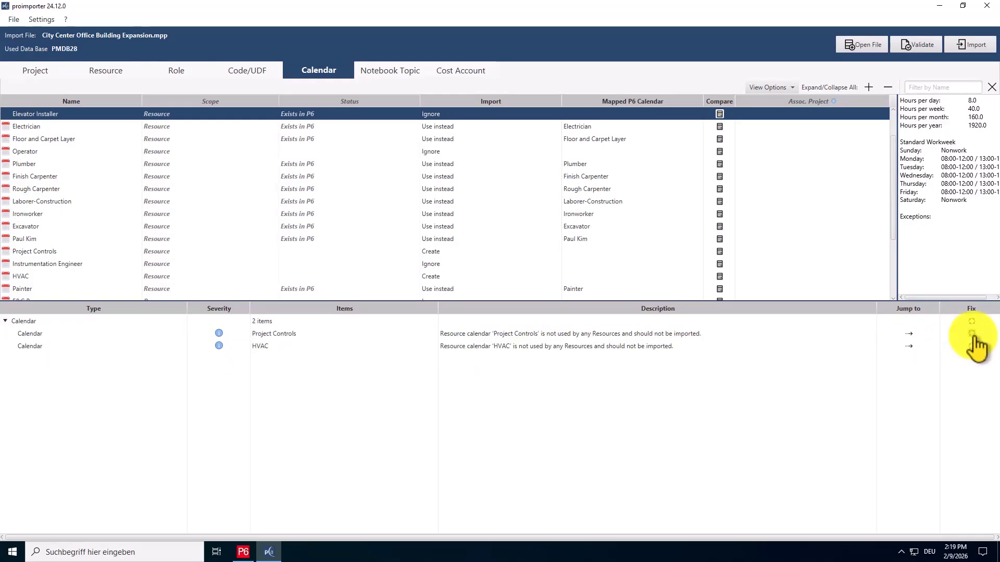
pyautogui.click(971, 333)
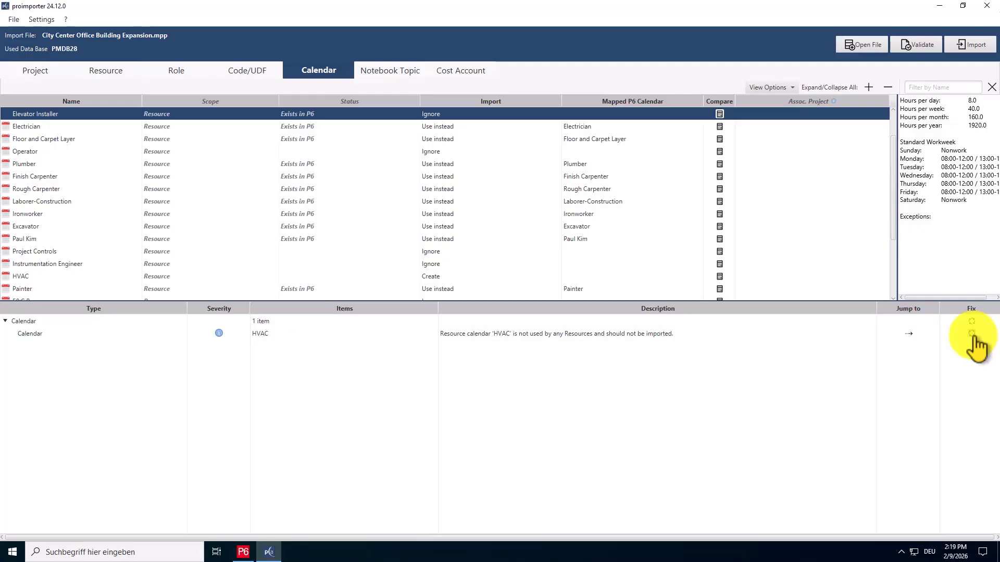
pyautogui.click(971, 334)
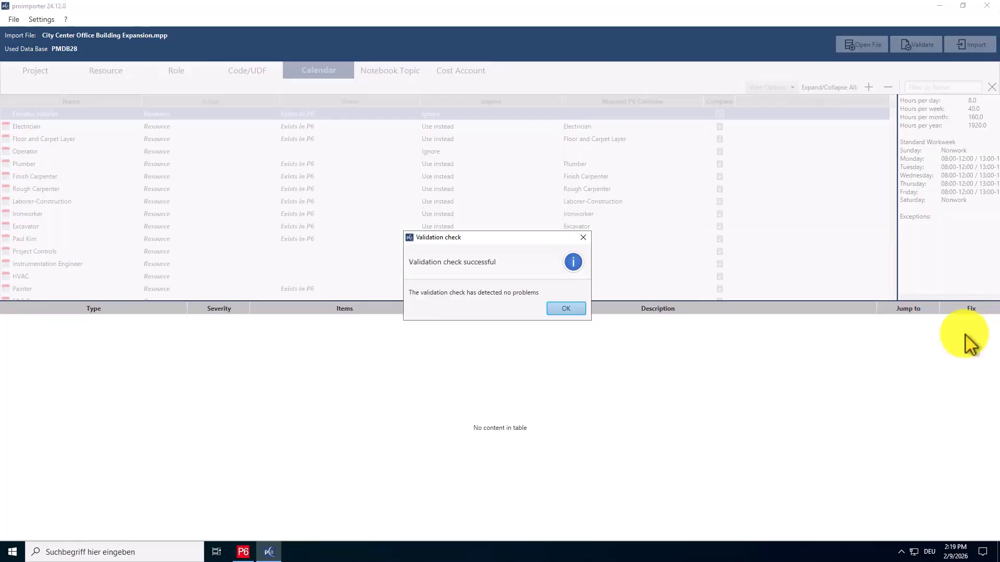
# Close the validation result and start importing the project into P6.
pyautogui.click(566, 309)
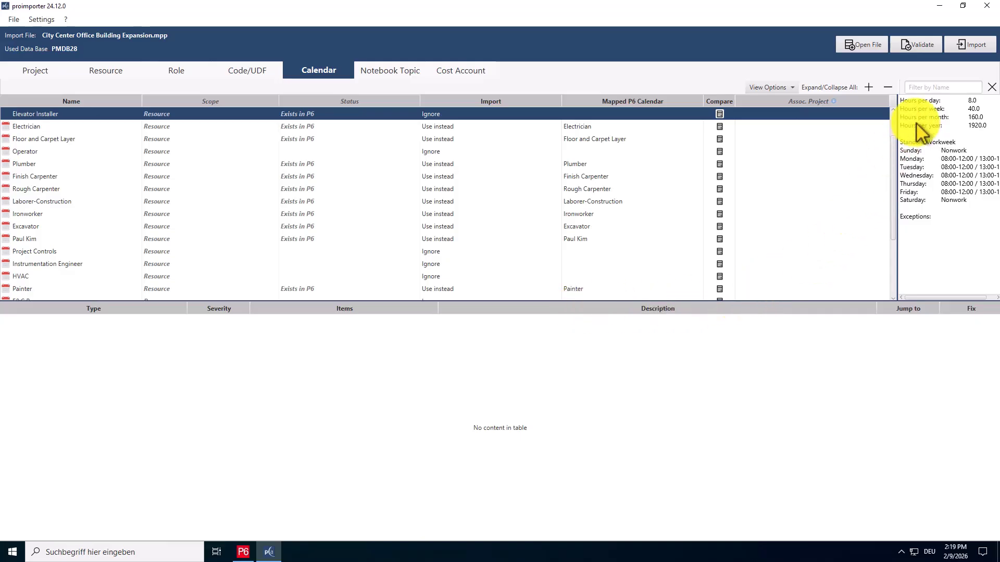
pyautogui.click(959, 49)
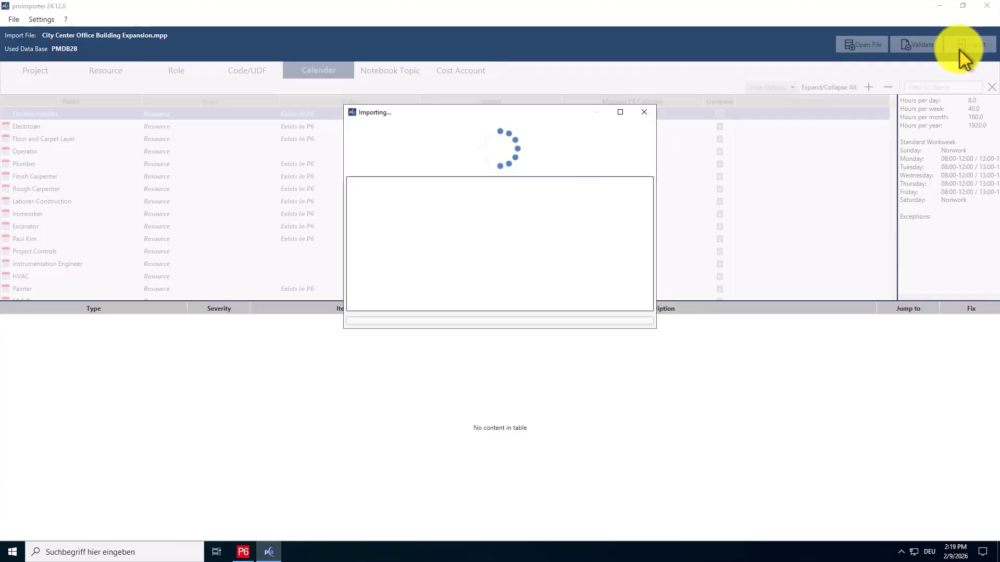